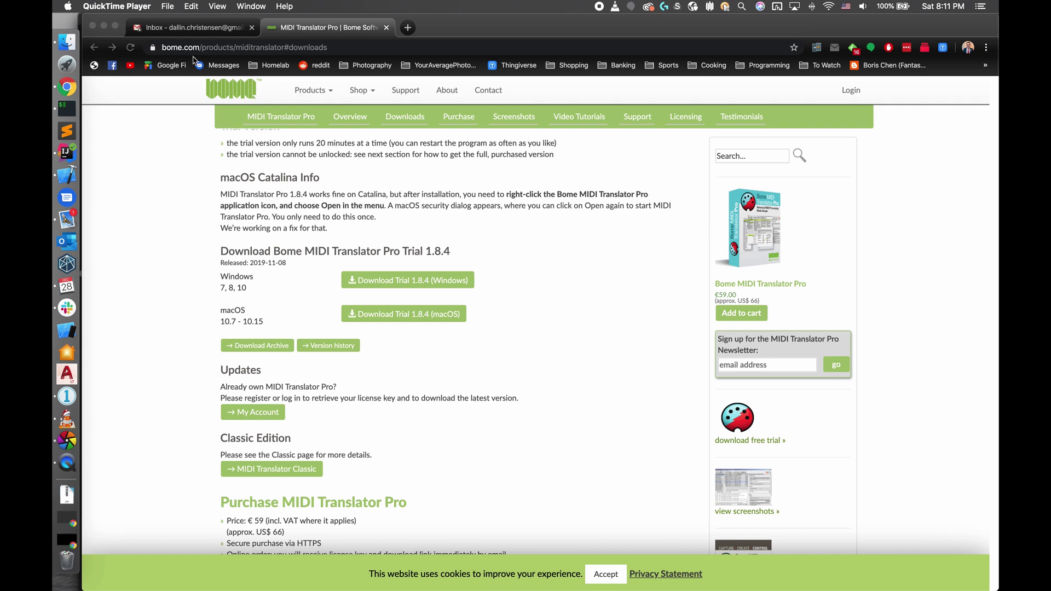
scroll(308, 252, down, 1)
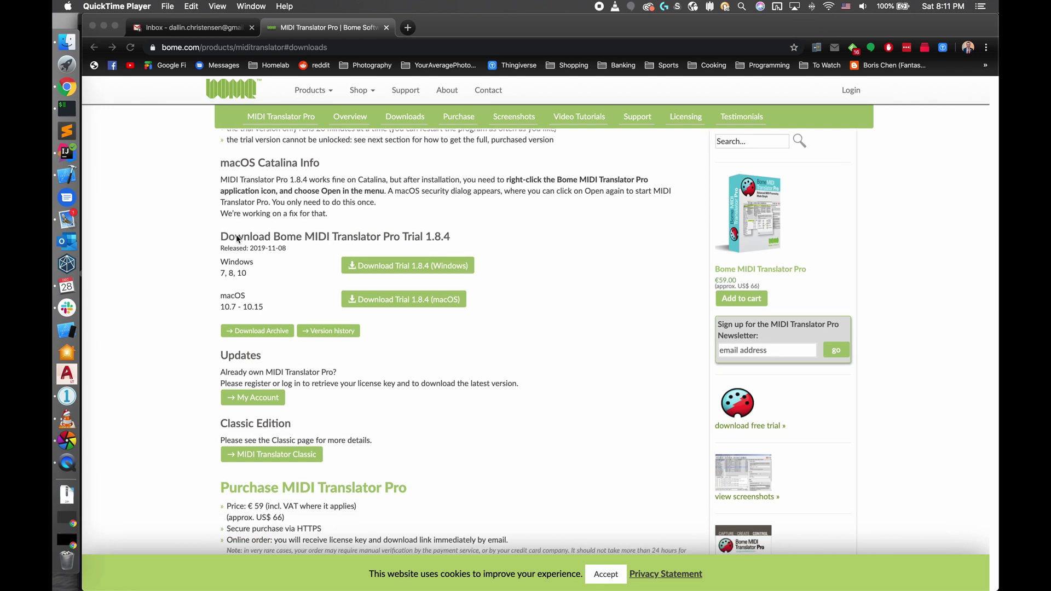
click(285, 241)
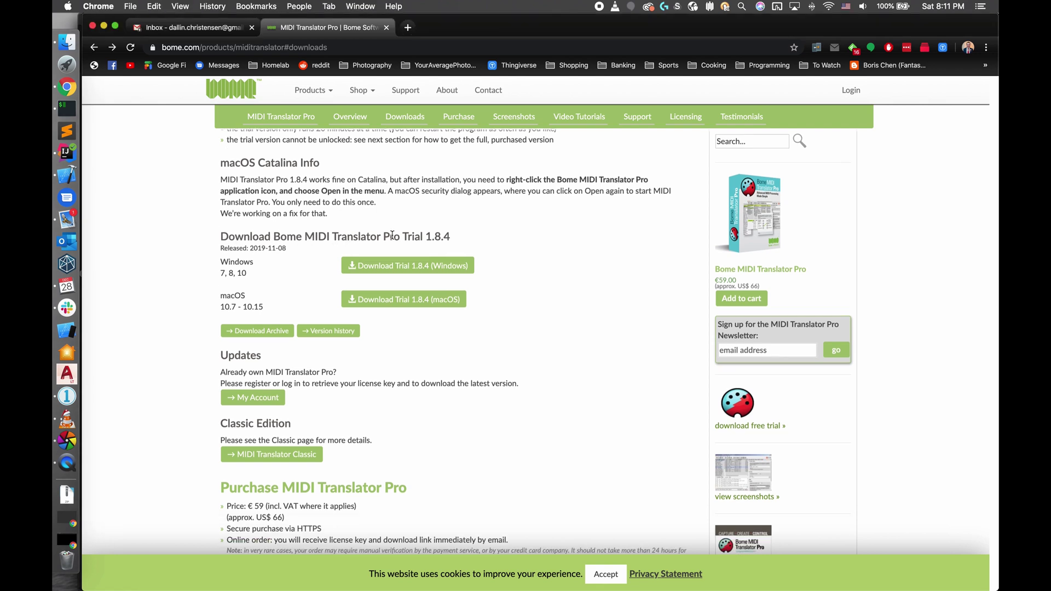
scroll(393, 235, down, 1)
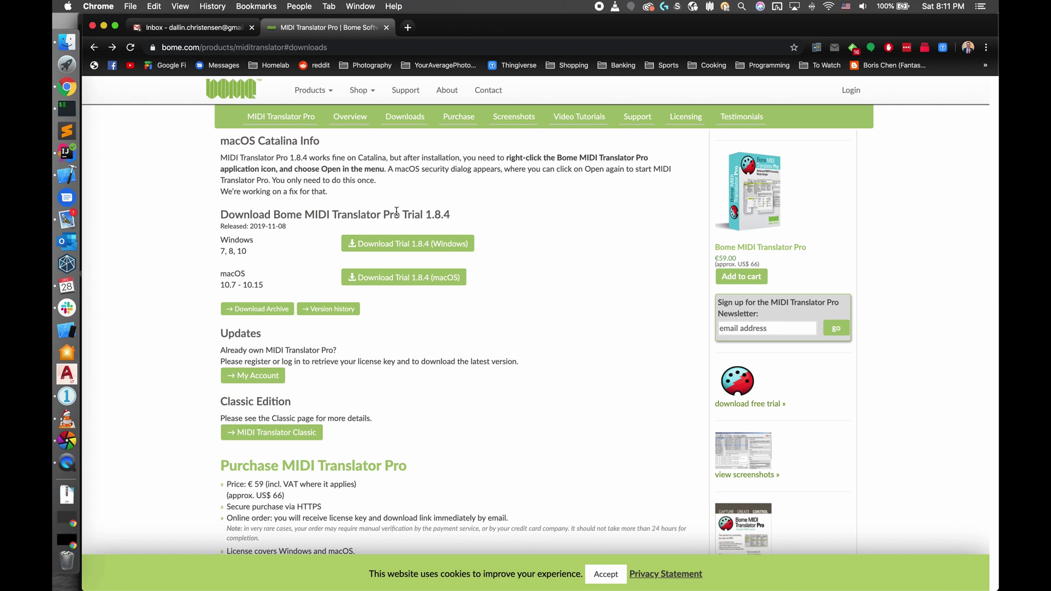
scroll(393, 225, down, 6)
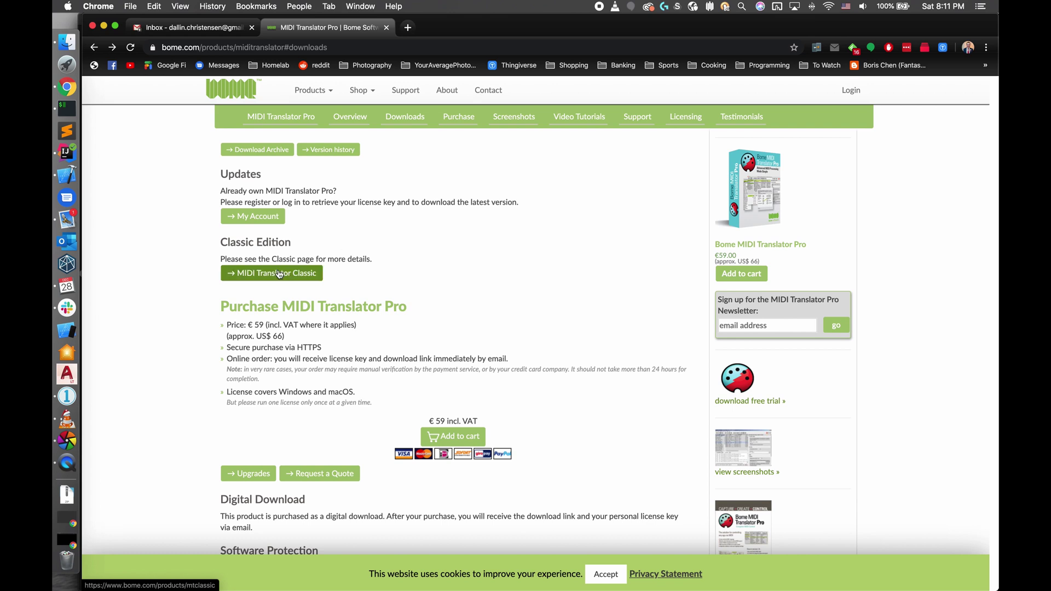
scroll(276, 279, up, 1)
drag(226, 284, 323, 295)
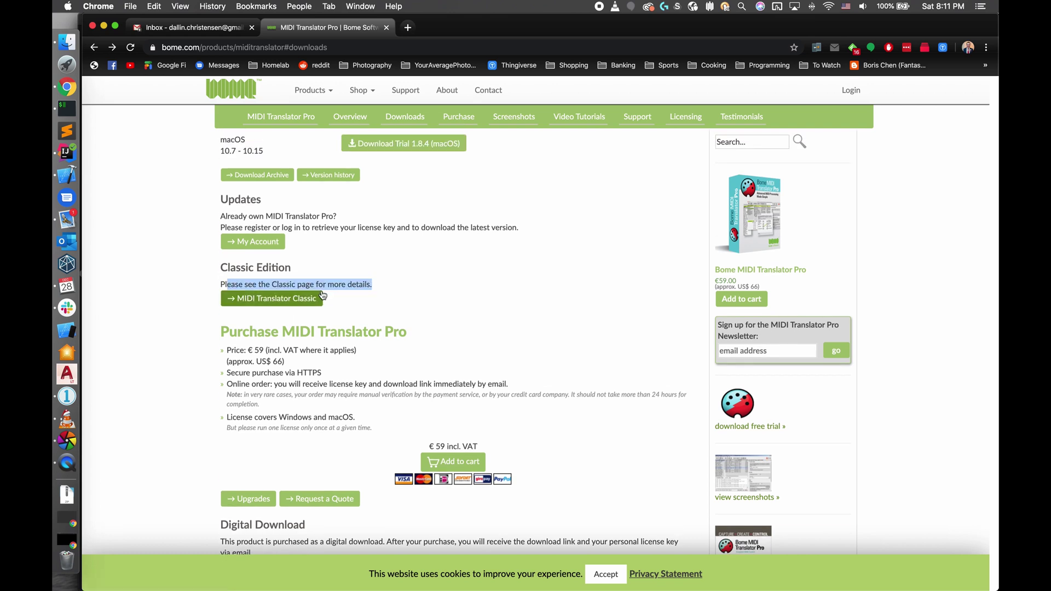
click(328, 289)
scroll(288, 306, up, 1)
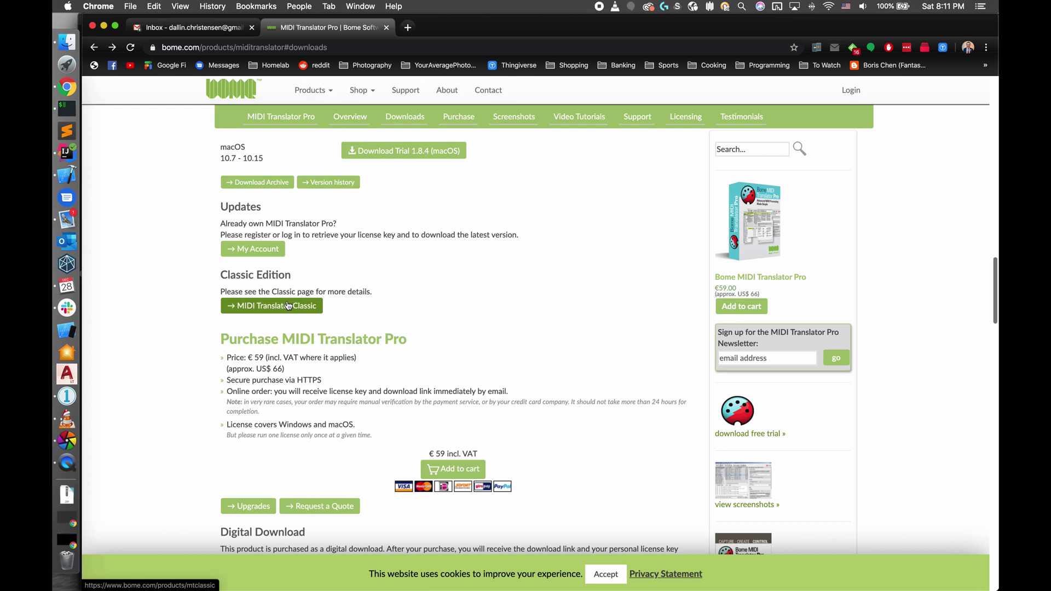
scroll(289, 306, up, 2)
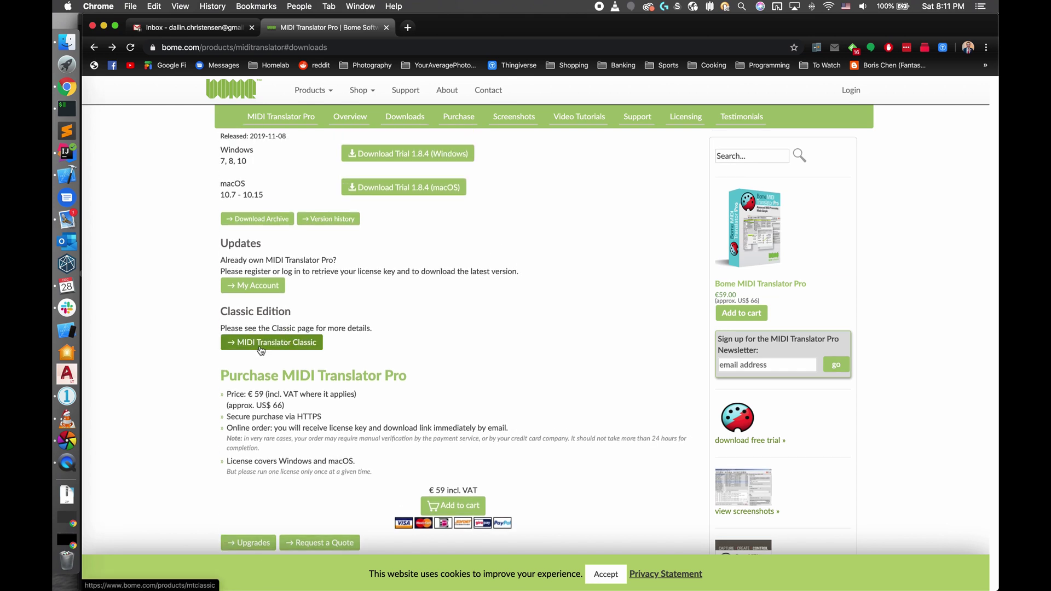
scroll(274, 340, up, 2)
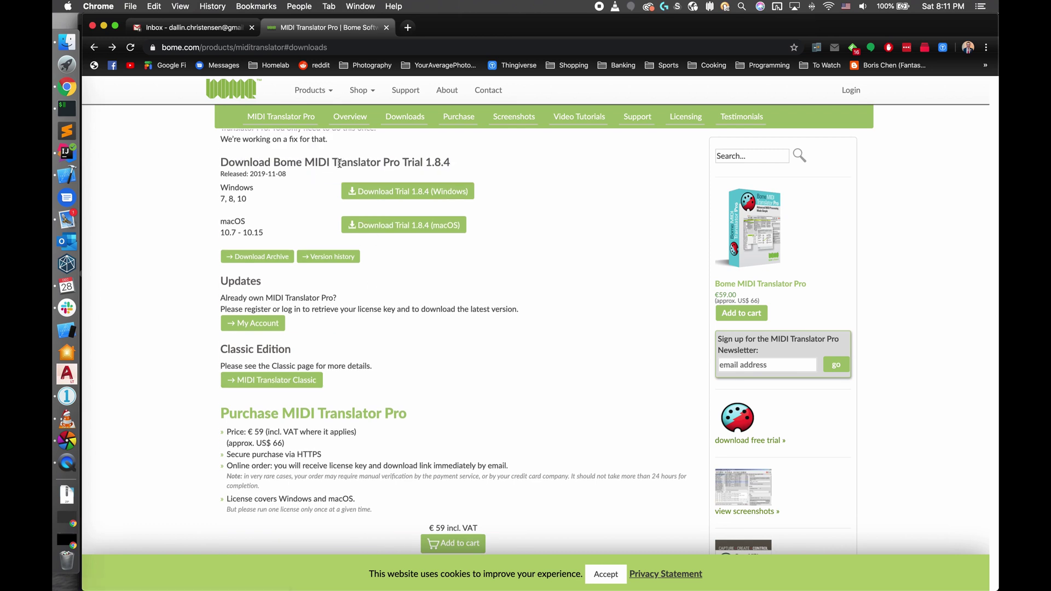
scroll(391, 162, up, 3)
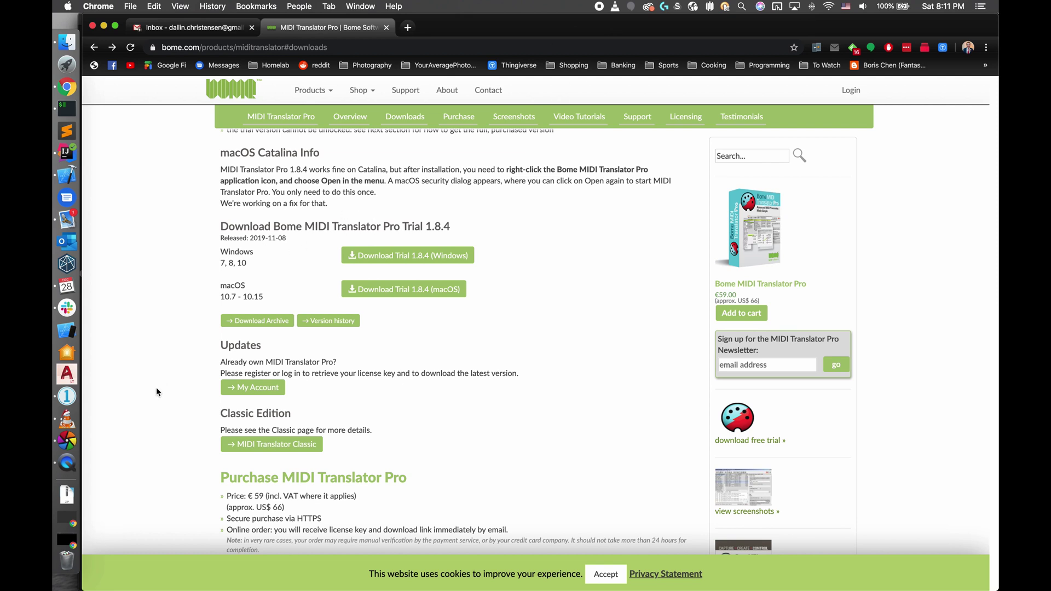
Launch Bome MIDI Translator Pro from Launchpad and dismiss the trial welcome dialog.
click(67, 64)
click(855, 374)
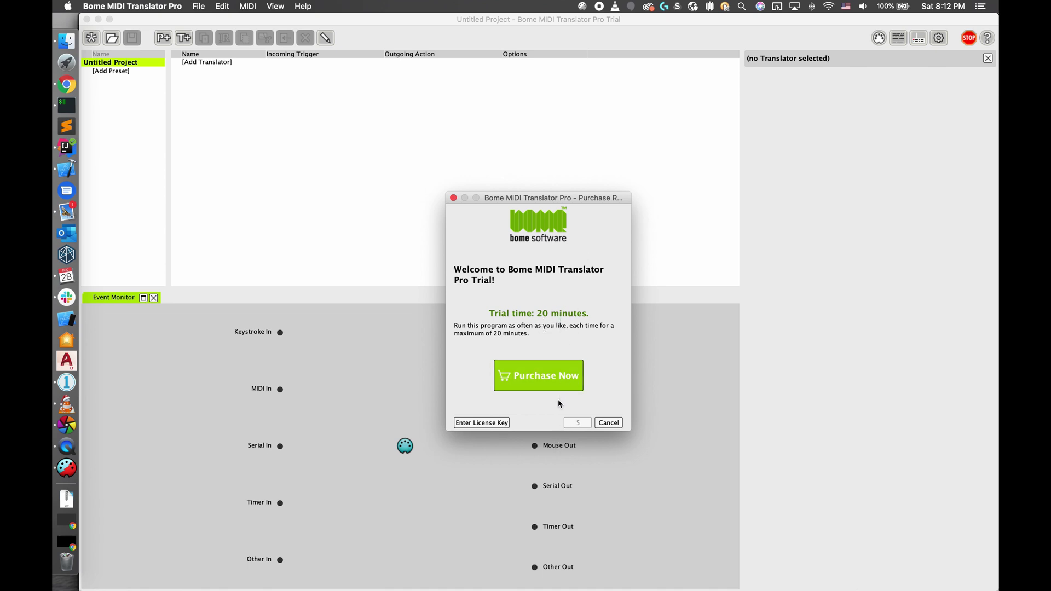
click(578, 424)
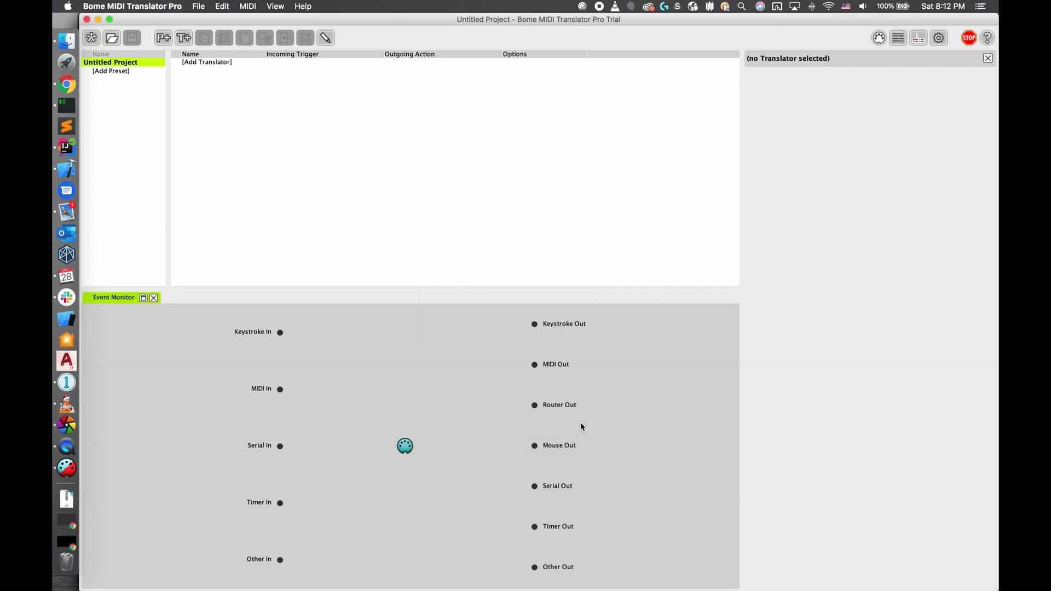
Add a translator named 'Contrast increase'.
click(212, 60)
click(222, 63)
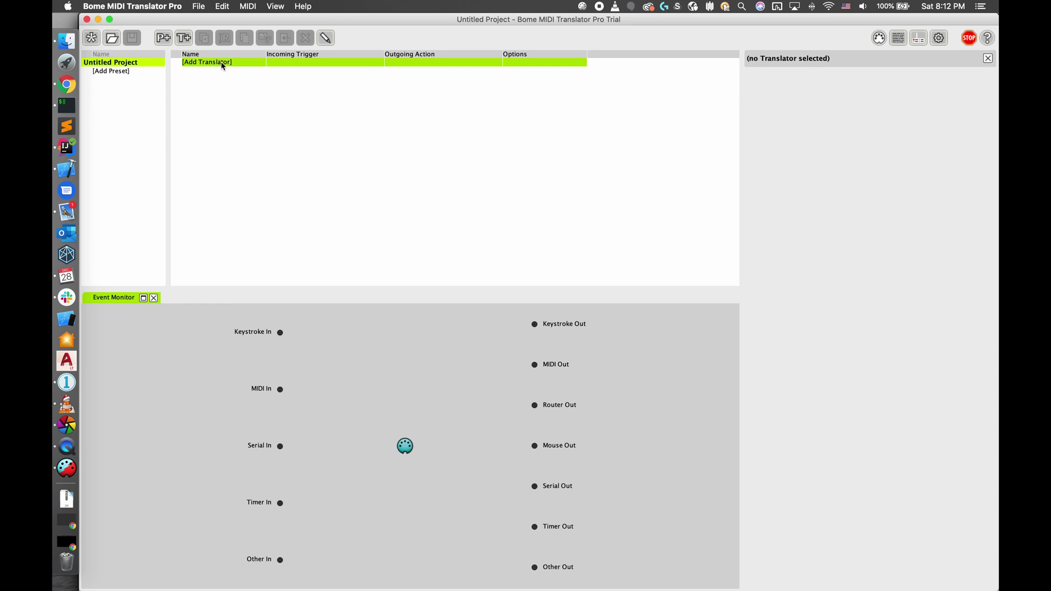
double_click(223, 64)
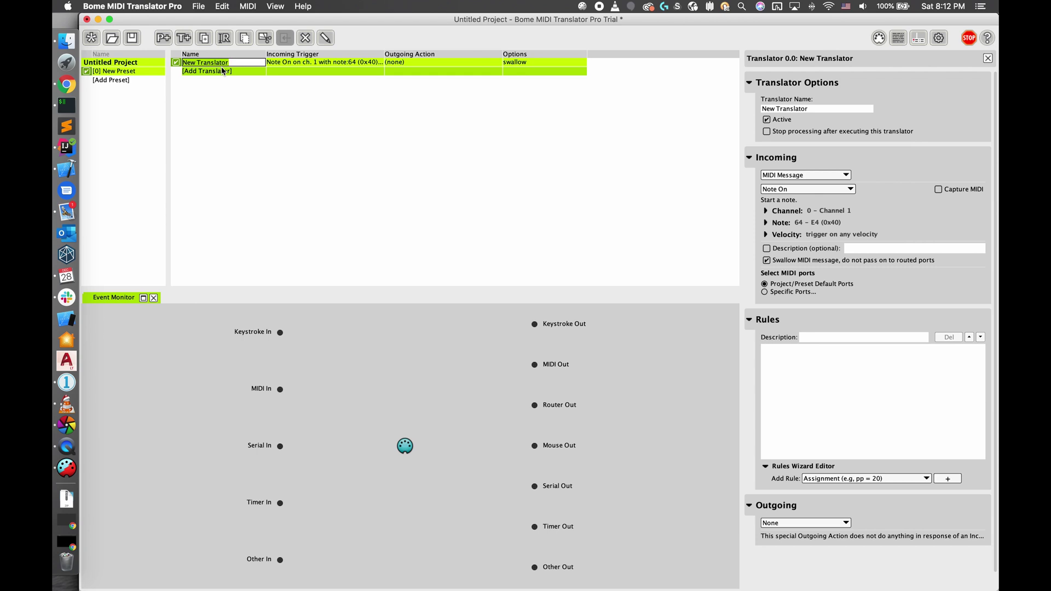
text(Contrast increase)
key(Return)
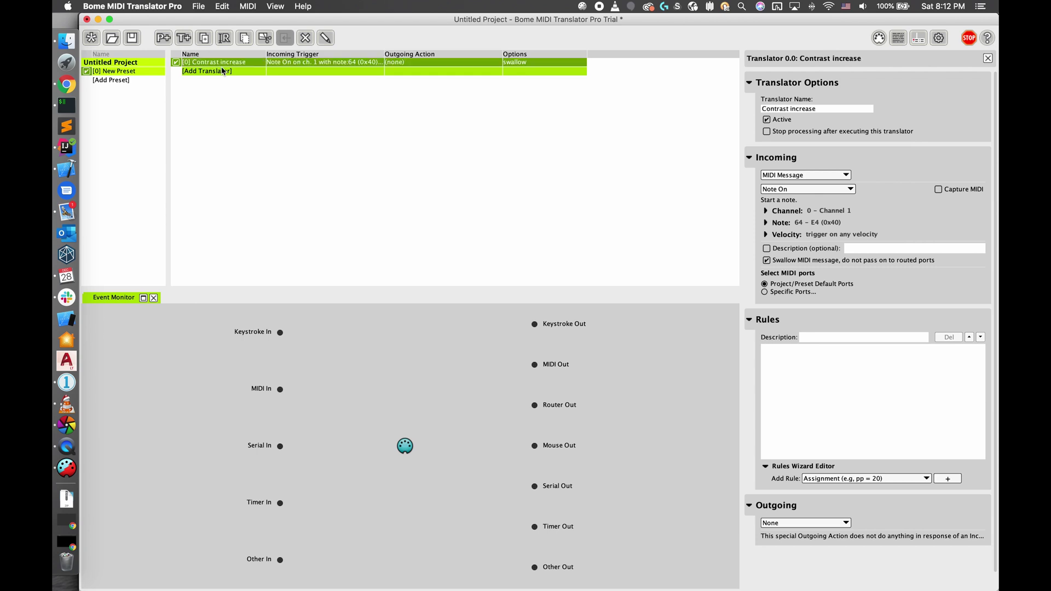
Add a second translator named 'Contrast decrease'.
double_click(219, 72)
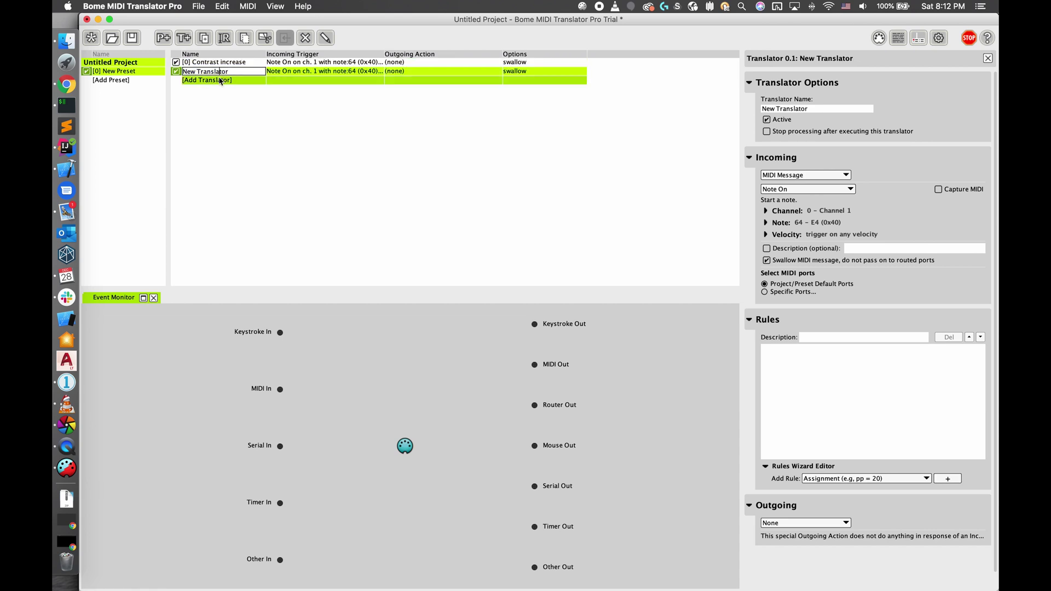
drag(240, 66, 240, 72)
double_click(240, 72)
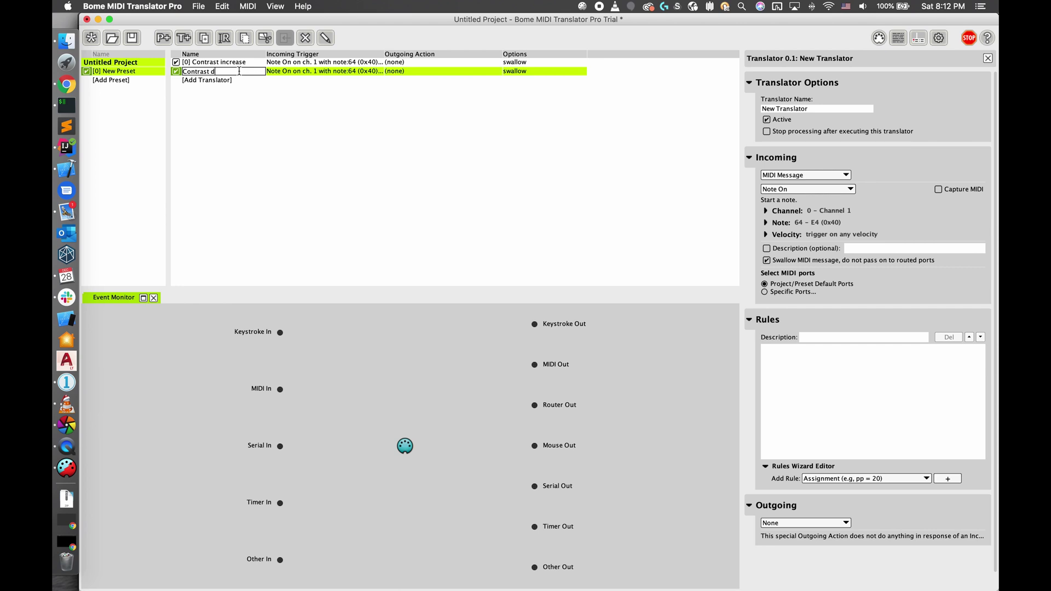
key(Return)
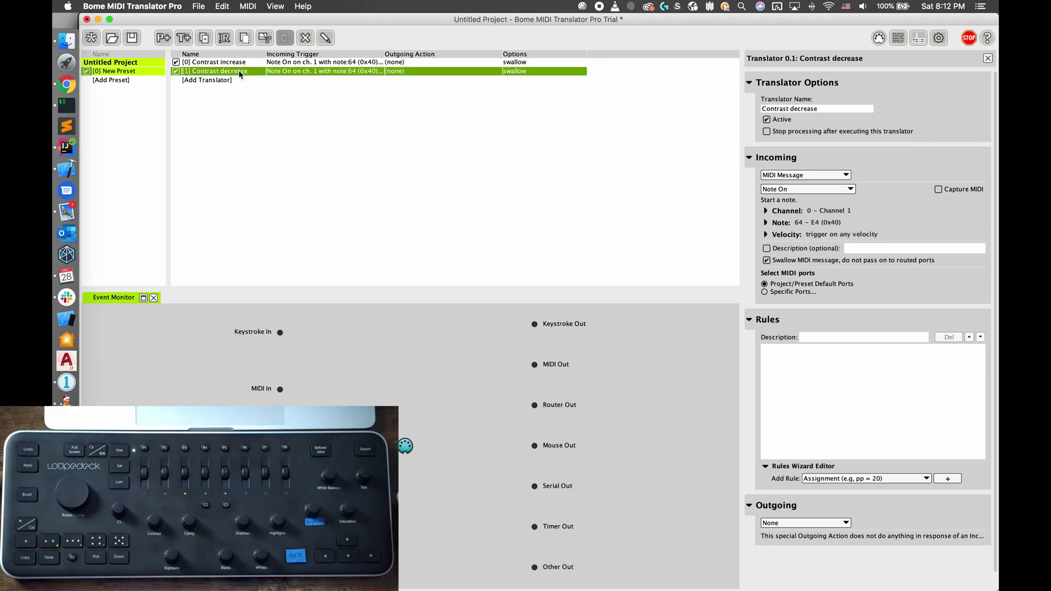
Set both contrast translators' incoming ports to Specific Ports with only Loupedeck MIDI IN ticked.
click(300, 80)
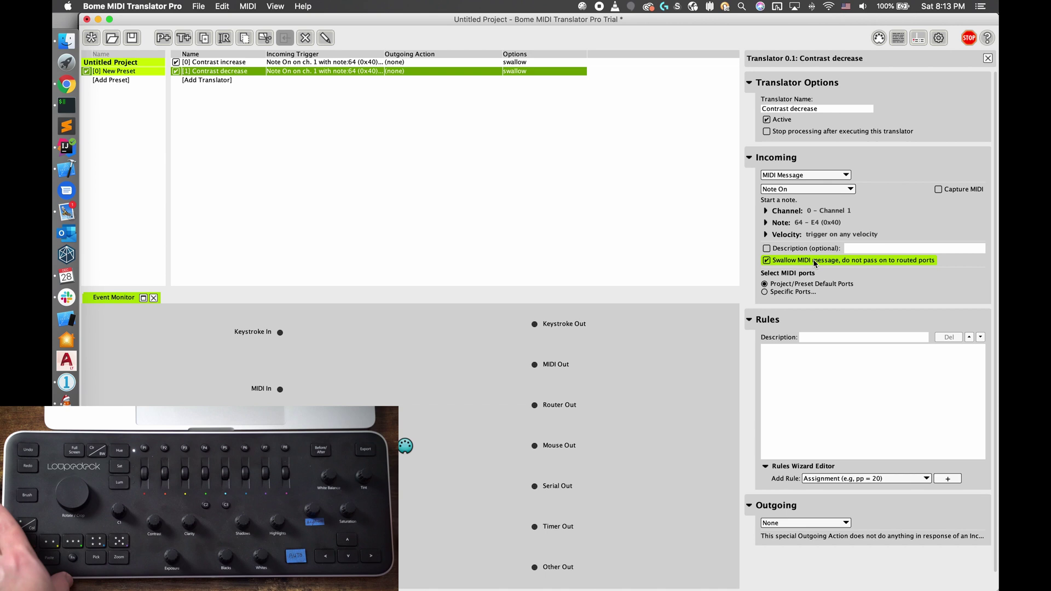
click(782, 294)
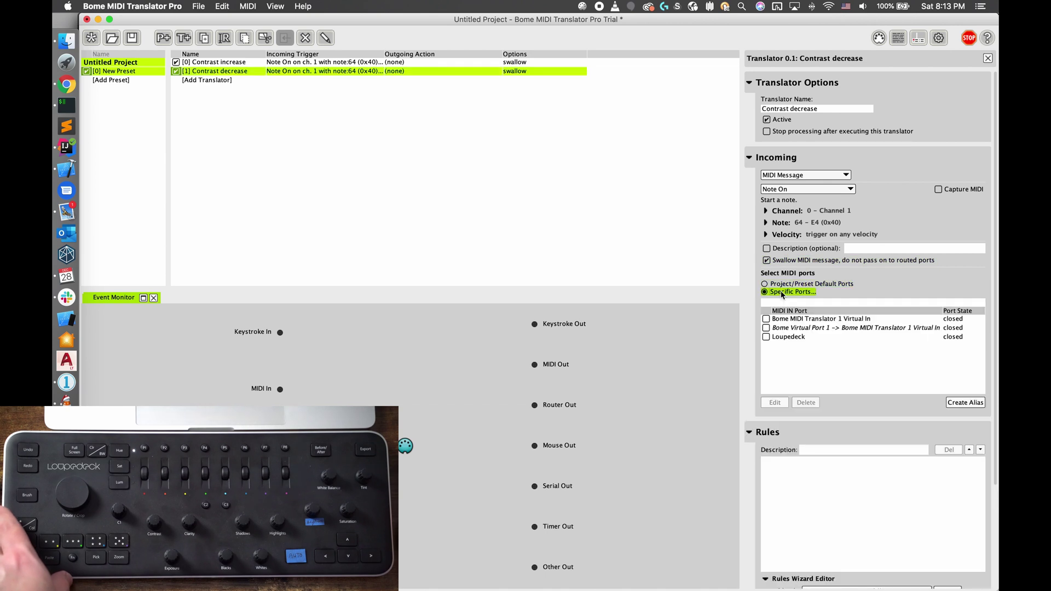
click(767, 337)
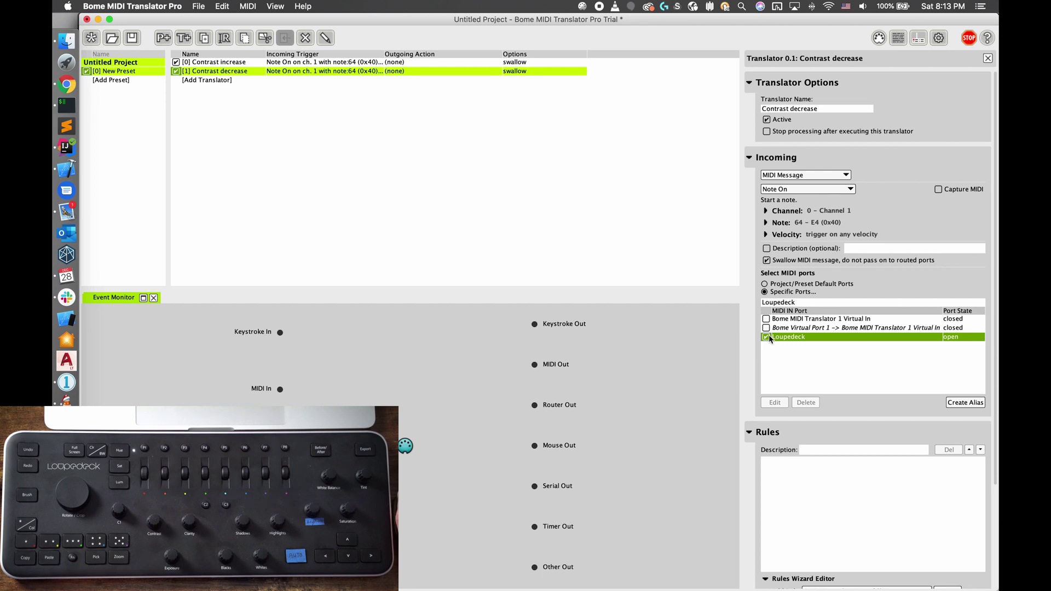
click(301, 63)
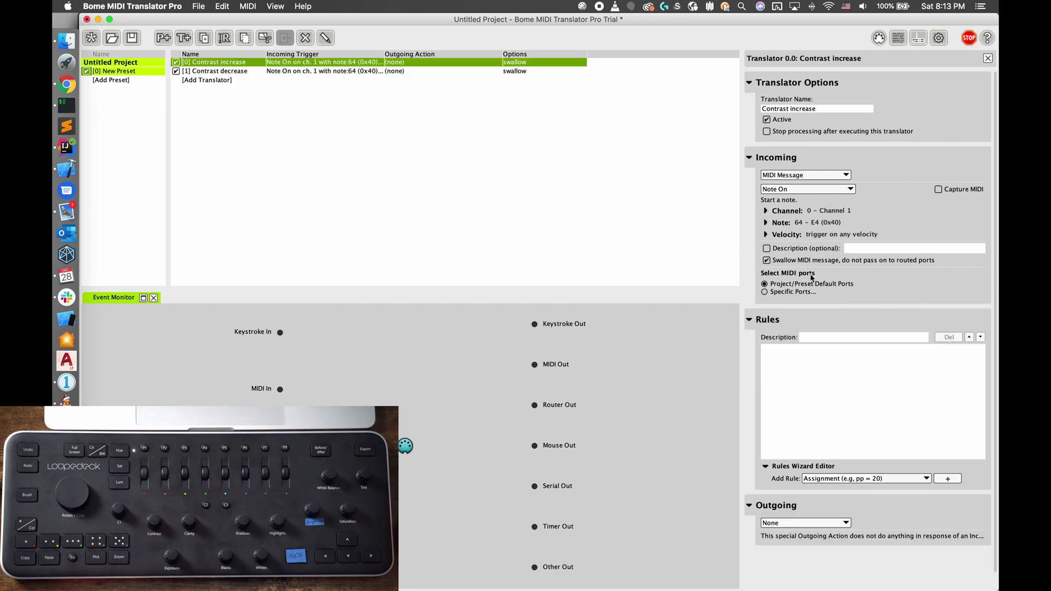
click(766, 293)
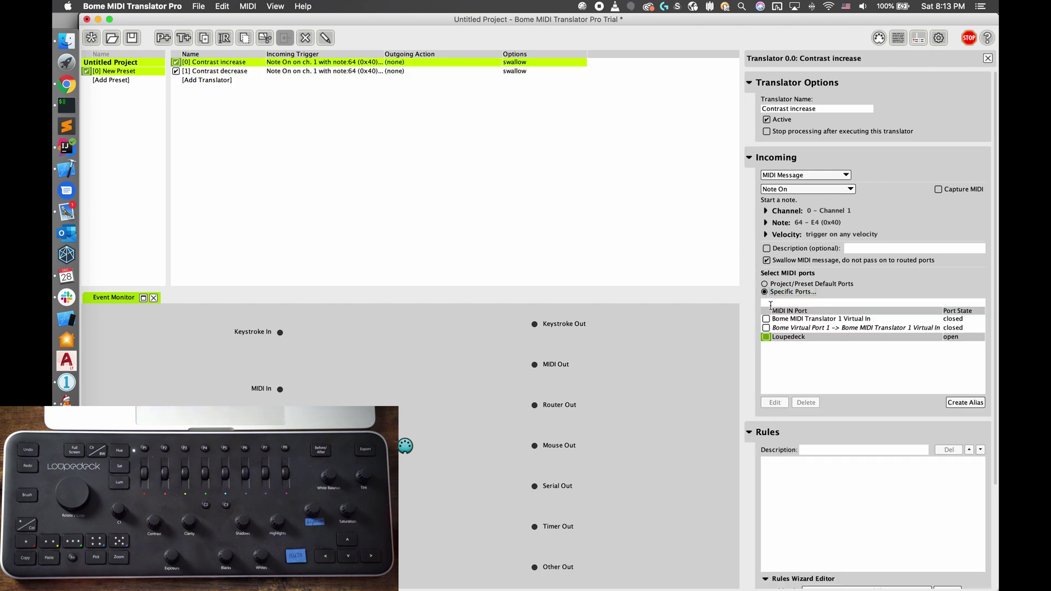
click(767, 337)
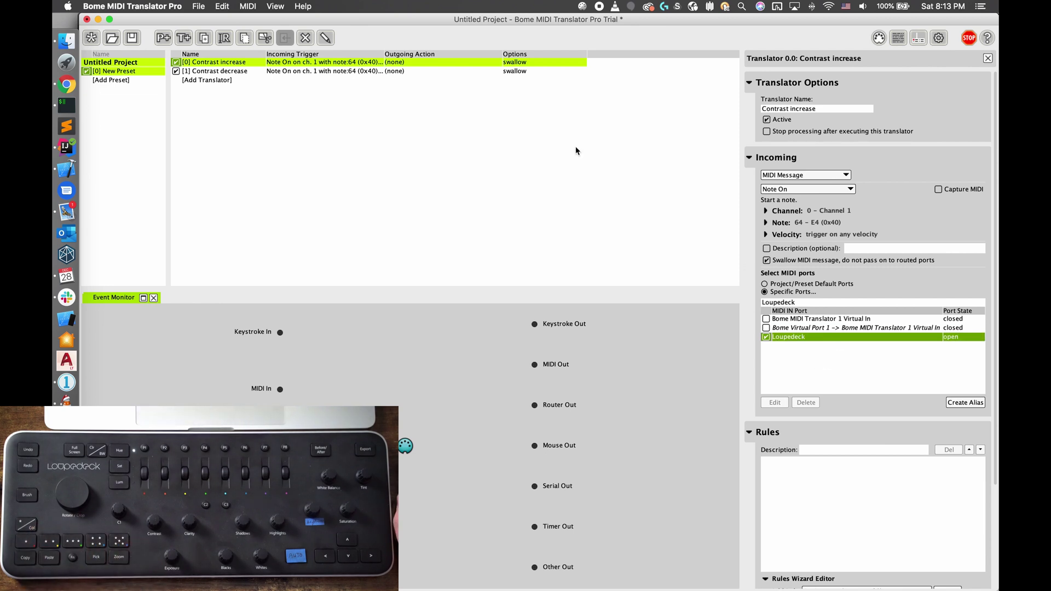
click(230, 64)
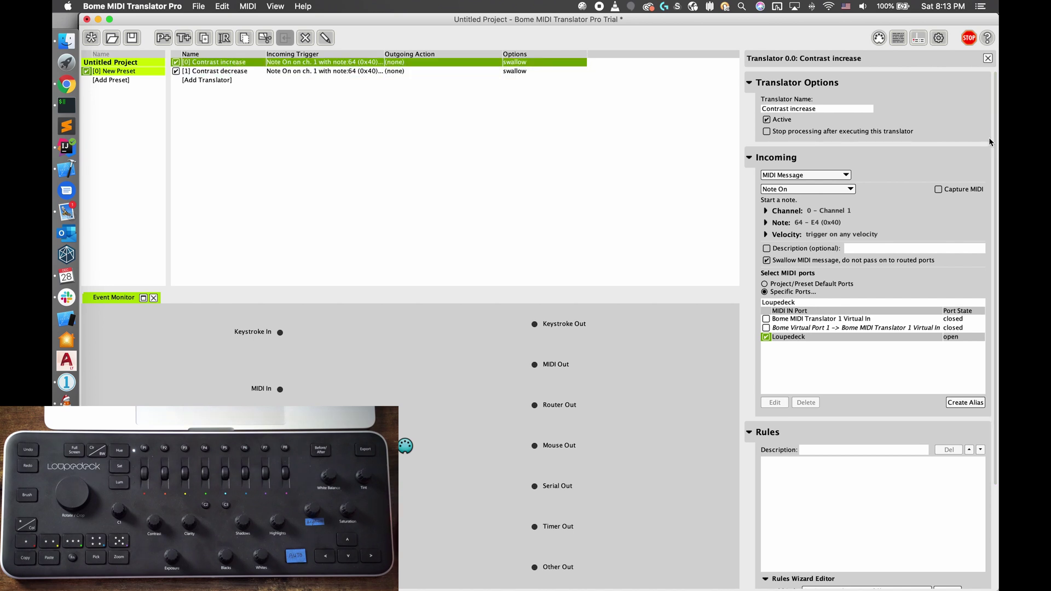
Capture the Loupedeck knob's MIDI and use the B0 2E 01 message as Contrast increase's trigger.
click(807, 338)
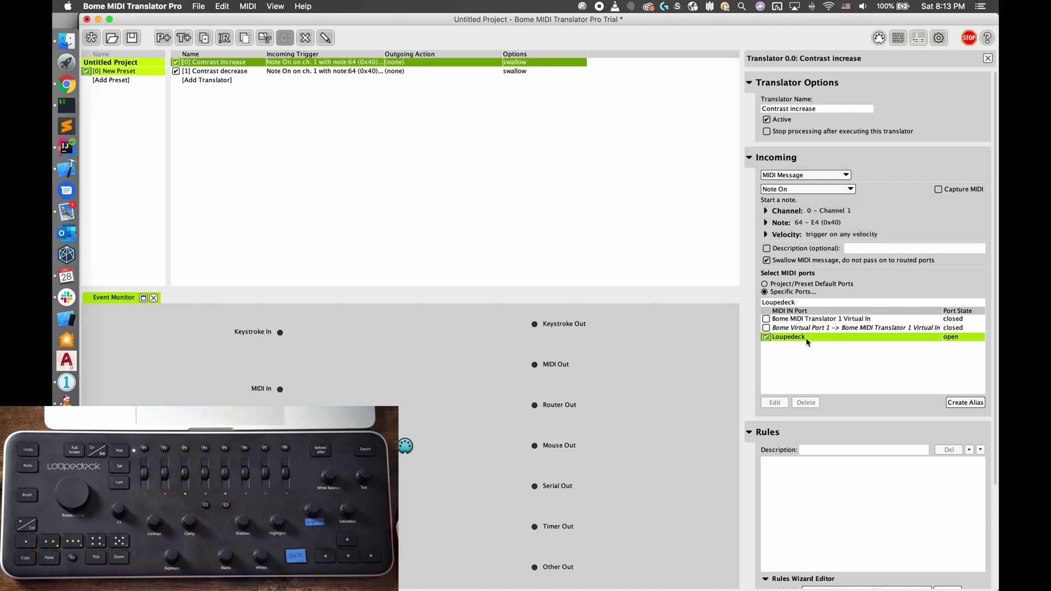
click(939, 190)
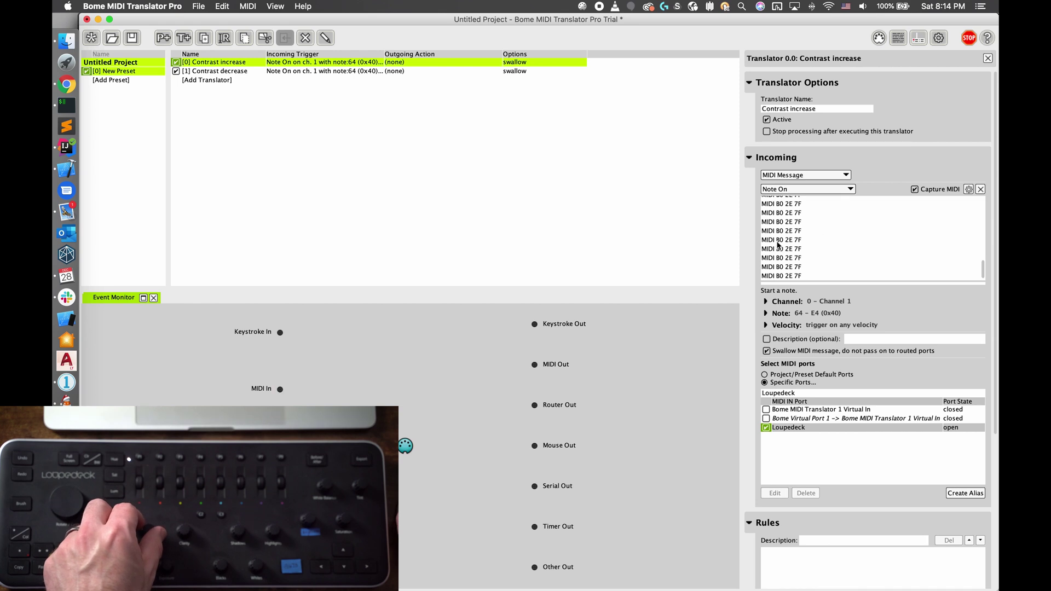
click(786, 241)
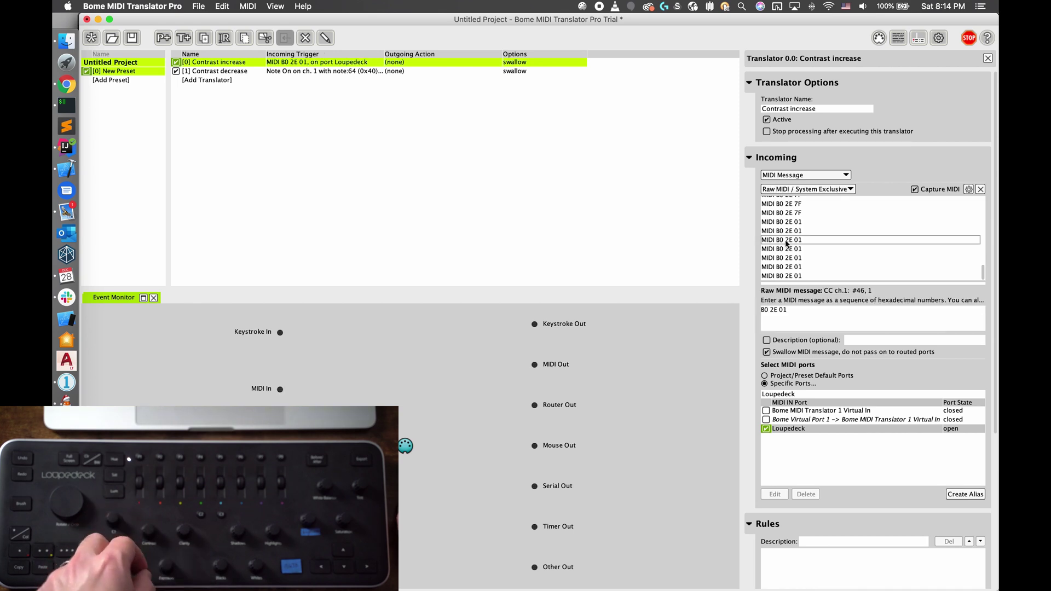
click(293, 63)
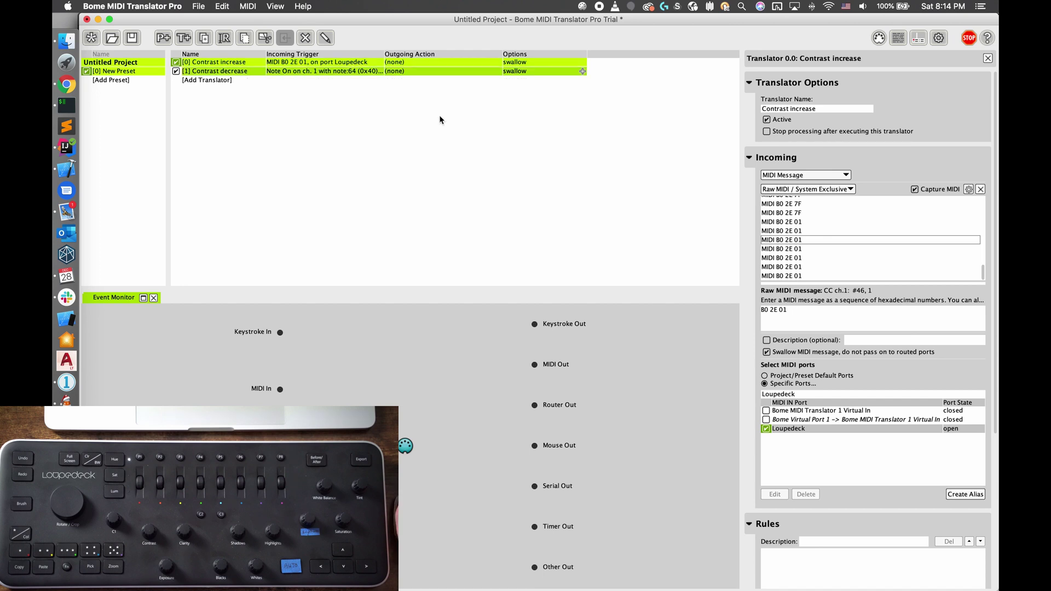
Make Contrast increase's outgoing action the keystroke Ctrl+Command+Shift+C.
scroll(868, 396, down, 3)
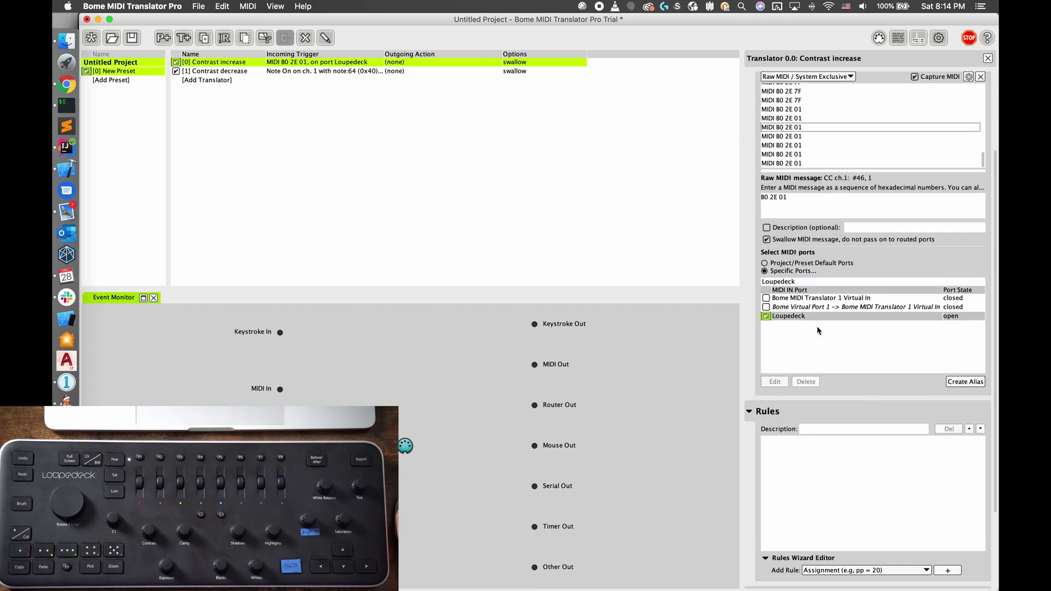
scroll(813, 336, down, 3)
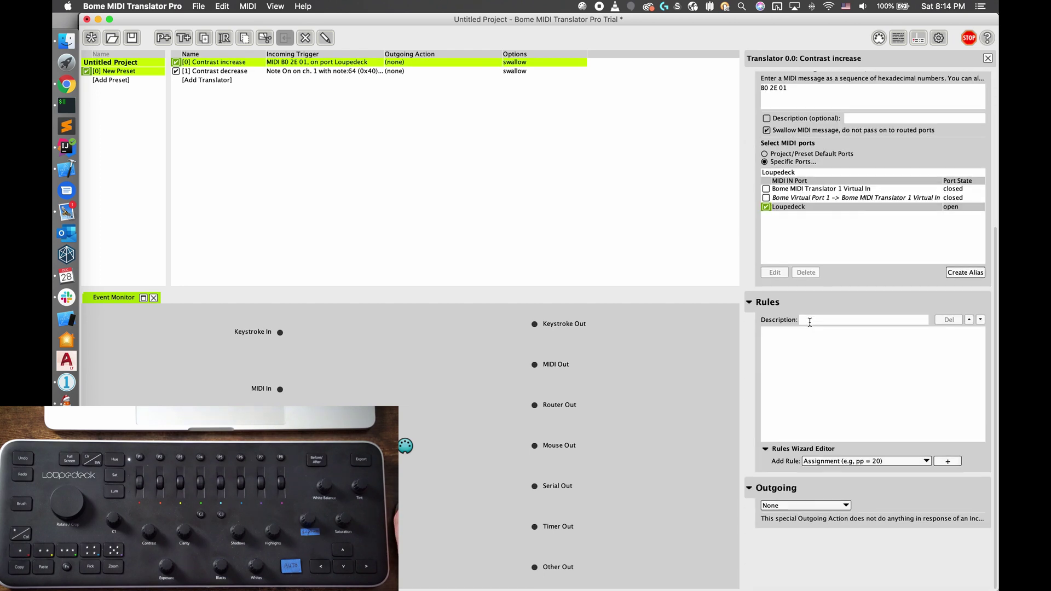
click(796, 507)
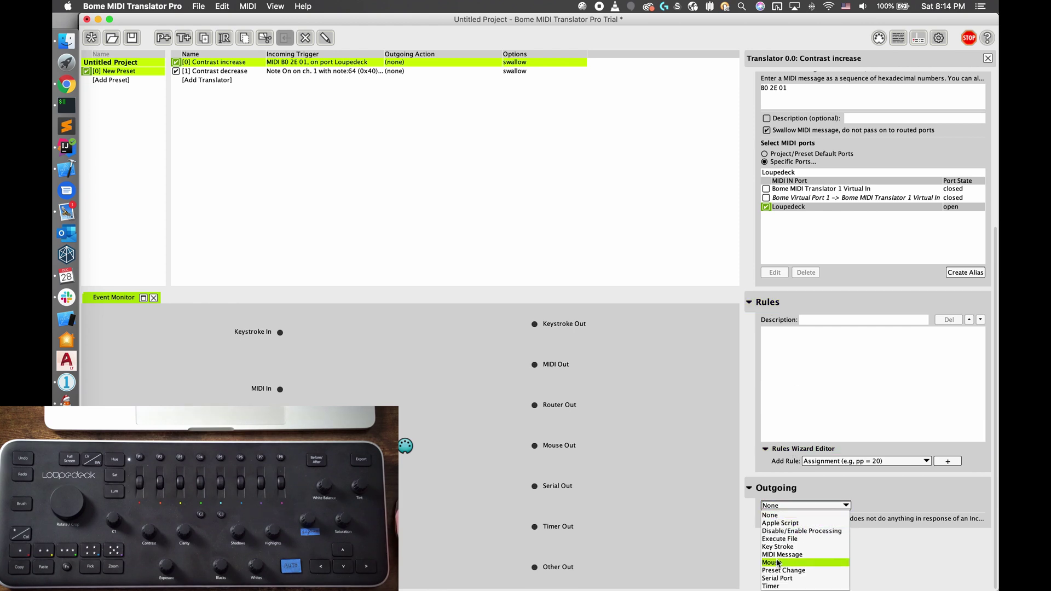
click(785, 547)
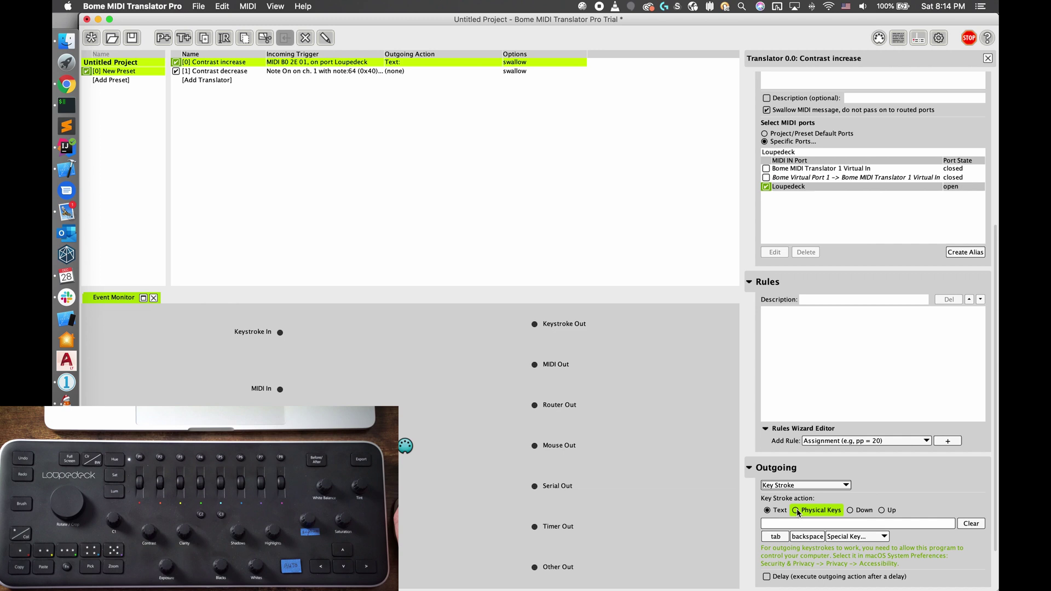
click(830, 524)
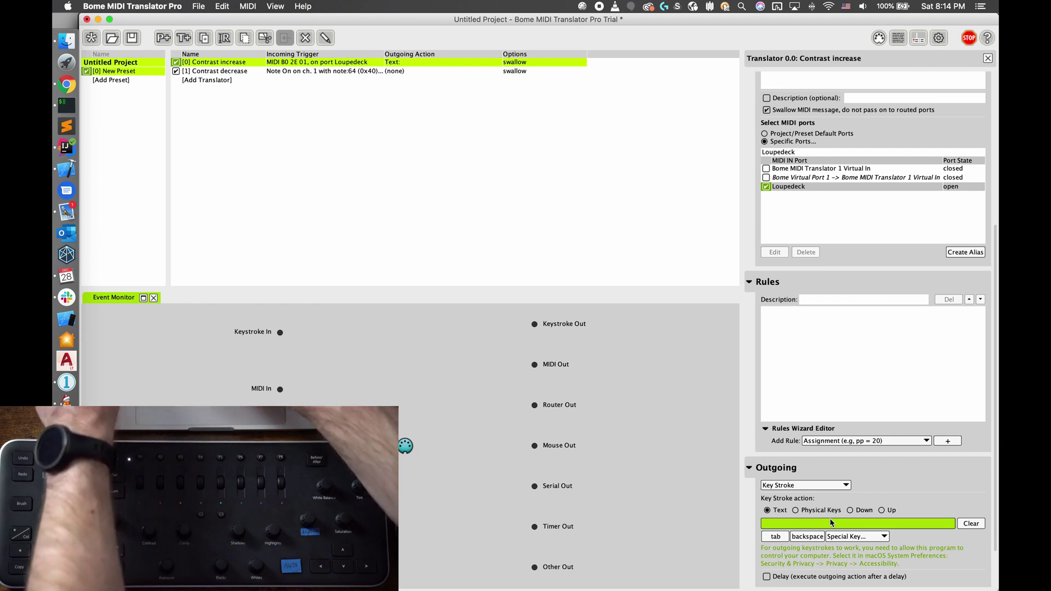
key(ctrl)
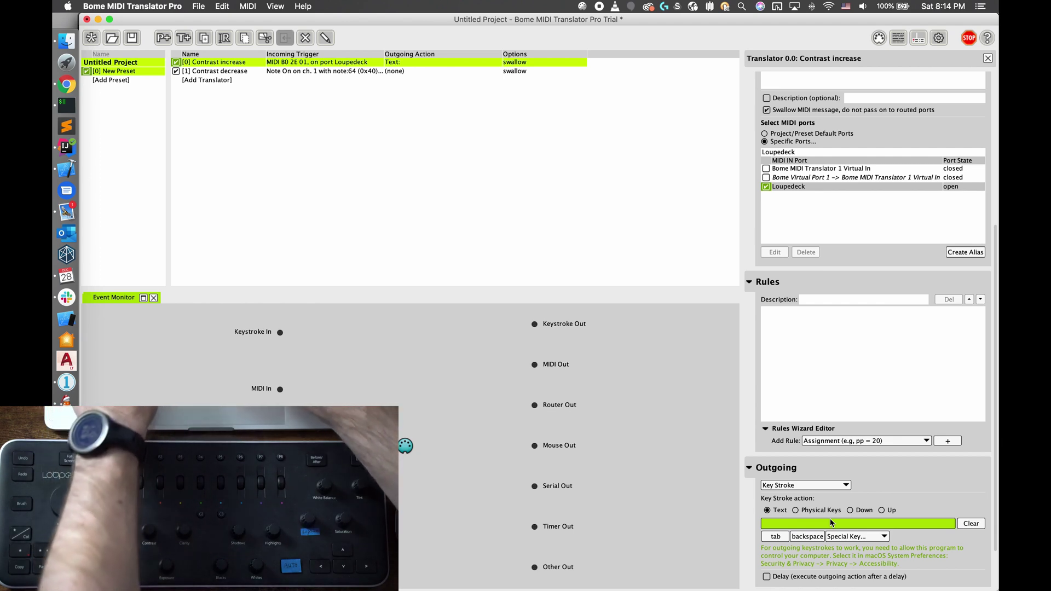
key(super+shift)
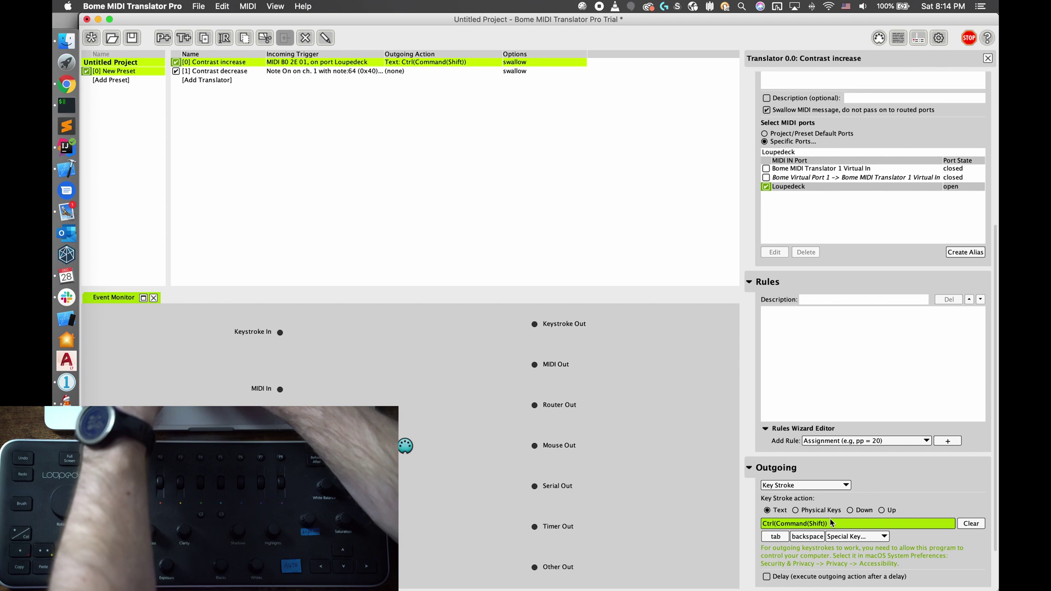
key(ctrl+super+shift+c)
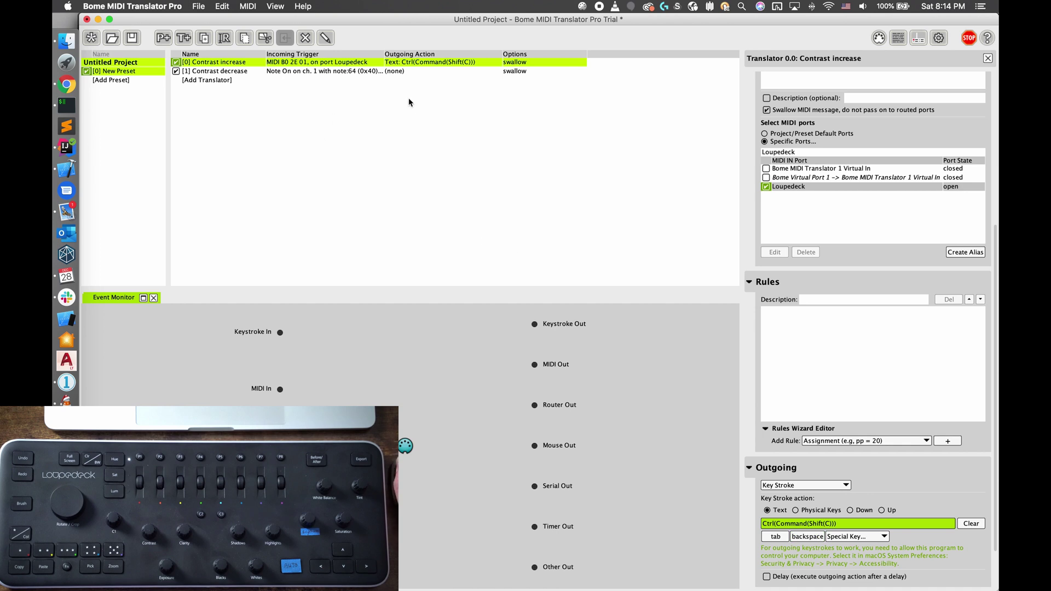
click(208, 65)
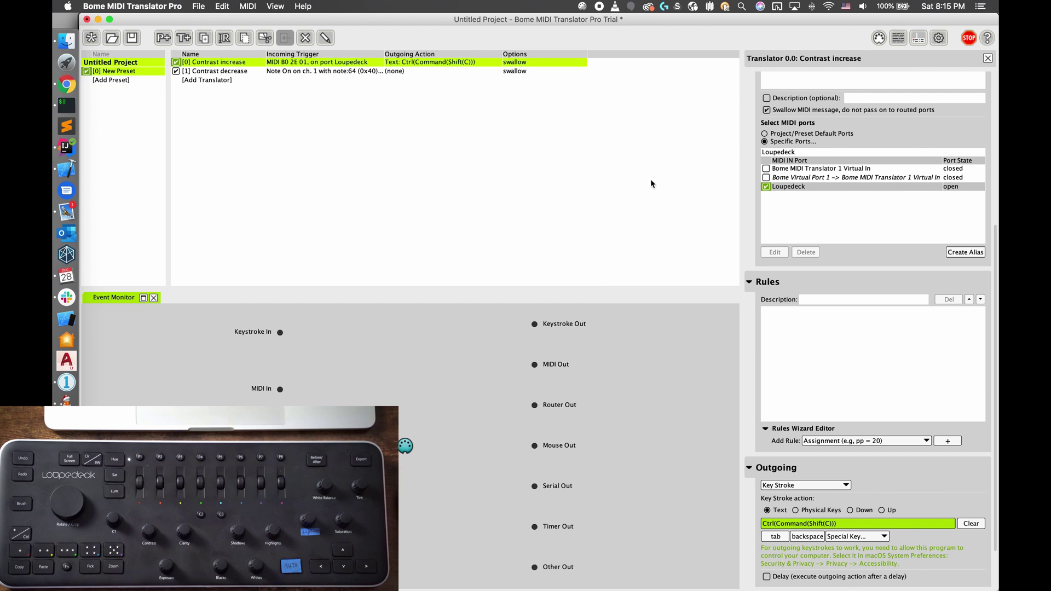
Set Contrast decrease to trigger on the captured B0 2E 7F message.
click(206, 71)
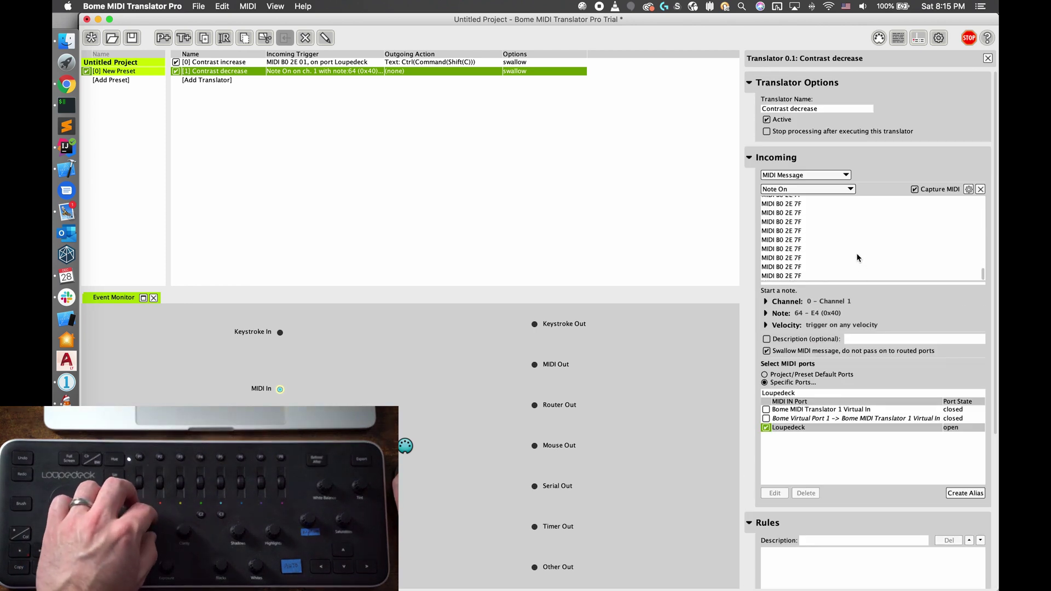
click(795, 241)
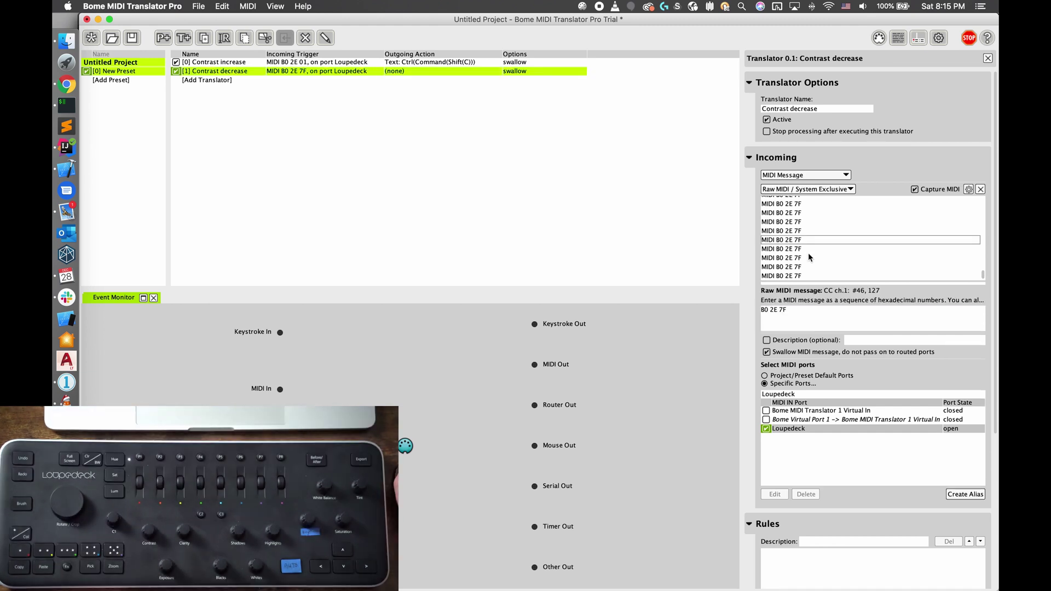
scroll(803, 395, down, 5)
Make Contrast decrease's outgoing action the keystroke Command+Ctrl+Shift+V.
click(800, 505)
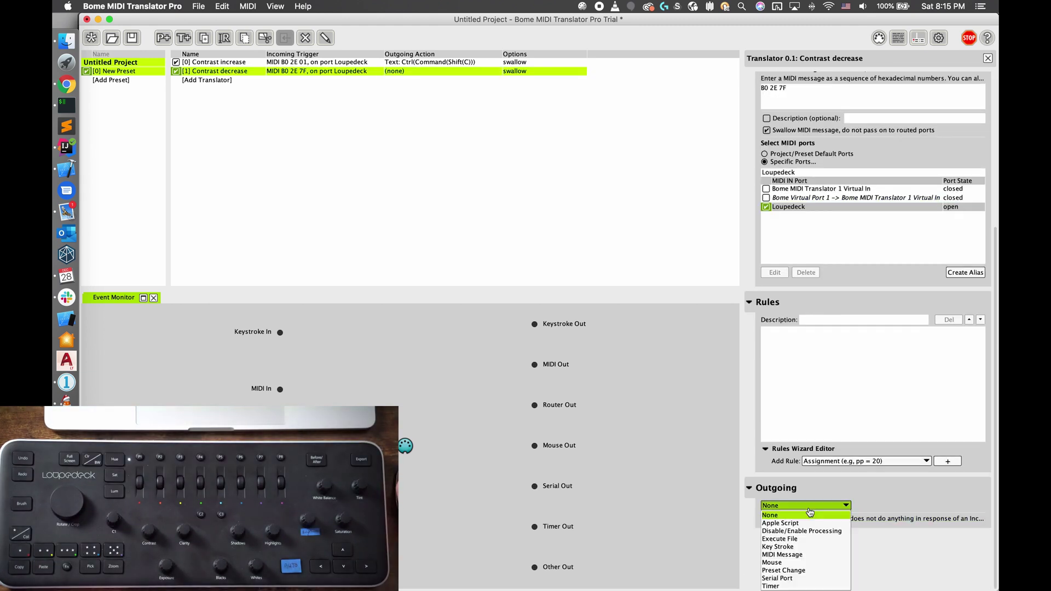
click(793, 546)
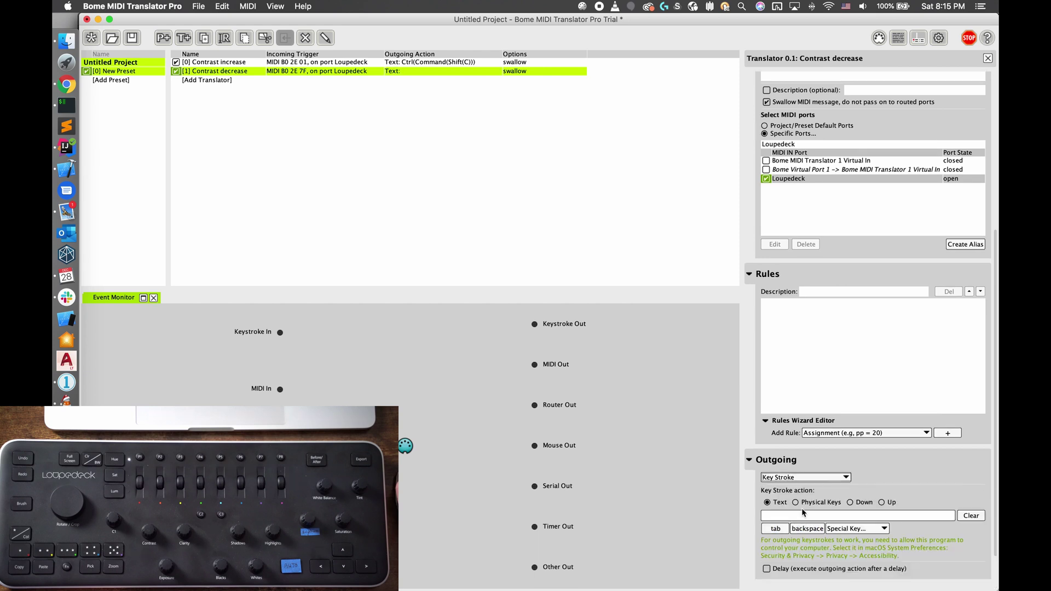
click(808, 517)
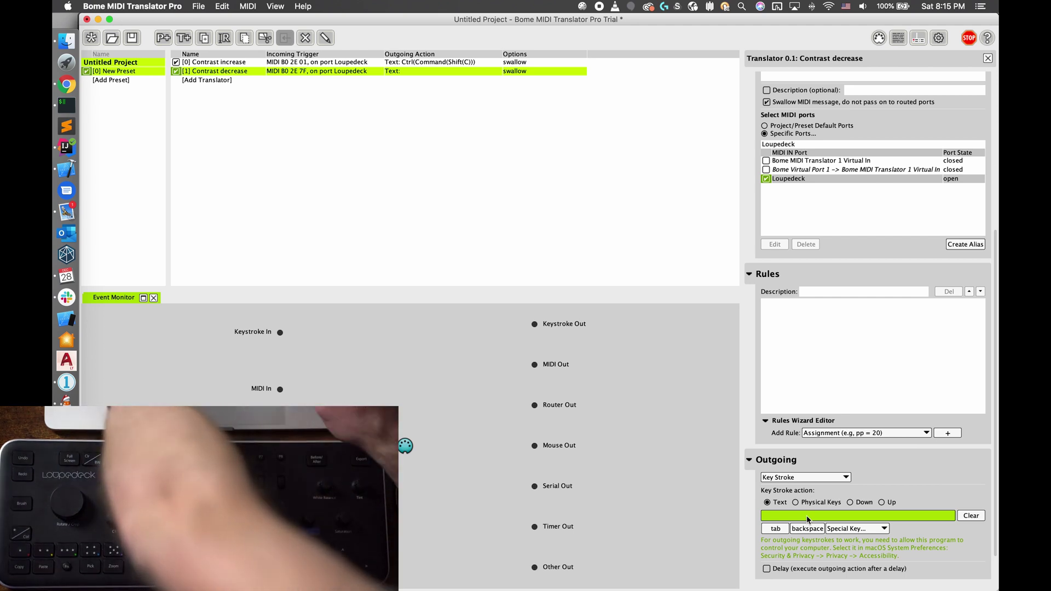
key(super+ctrl+shift)
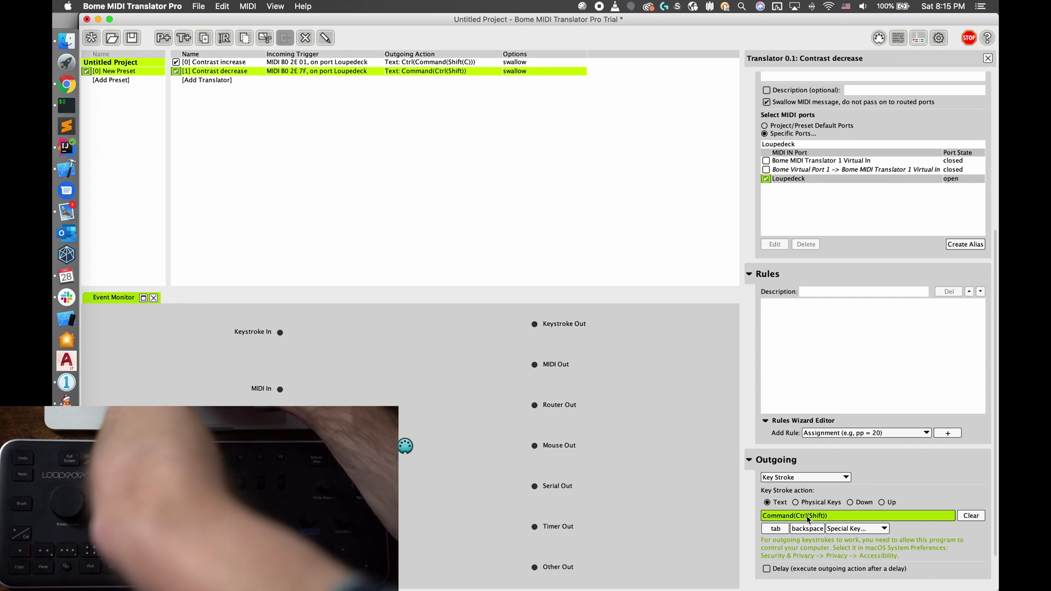
key(super+ctrl+shift+v)
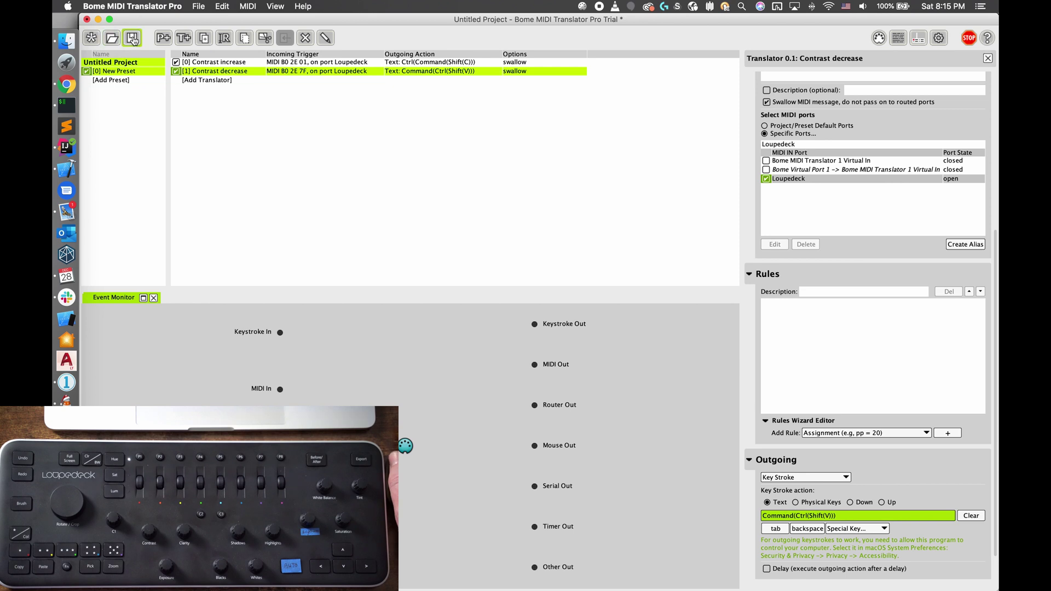
Save the Bome project under the name 'loupedeck' and acknowledge the confirmation.
key(super+s)
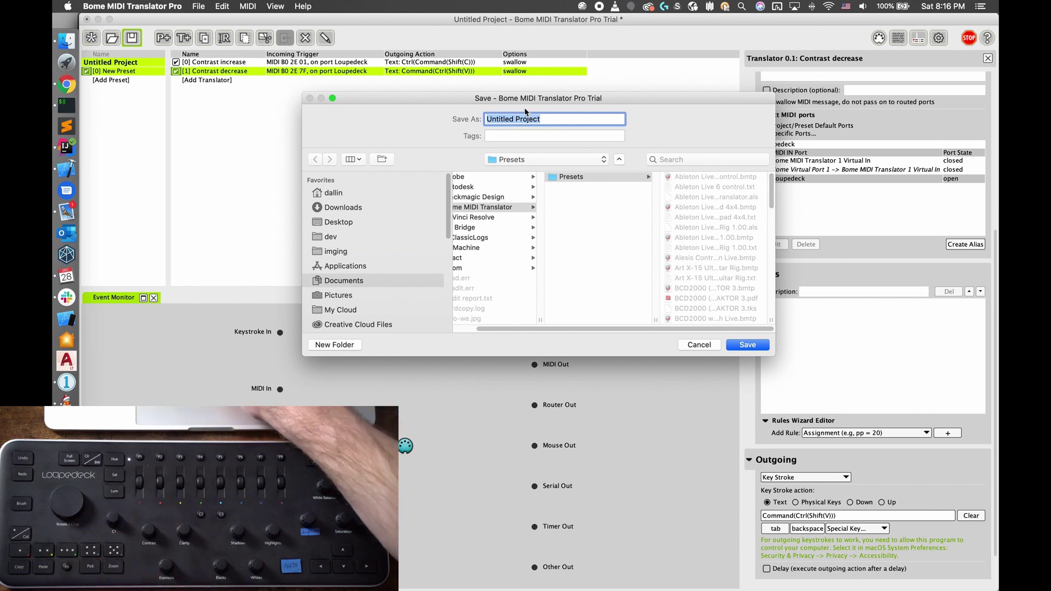
text(loupedeck)
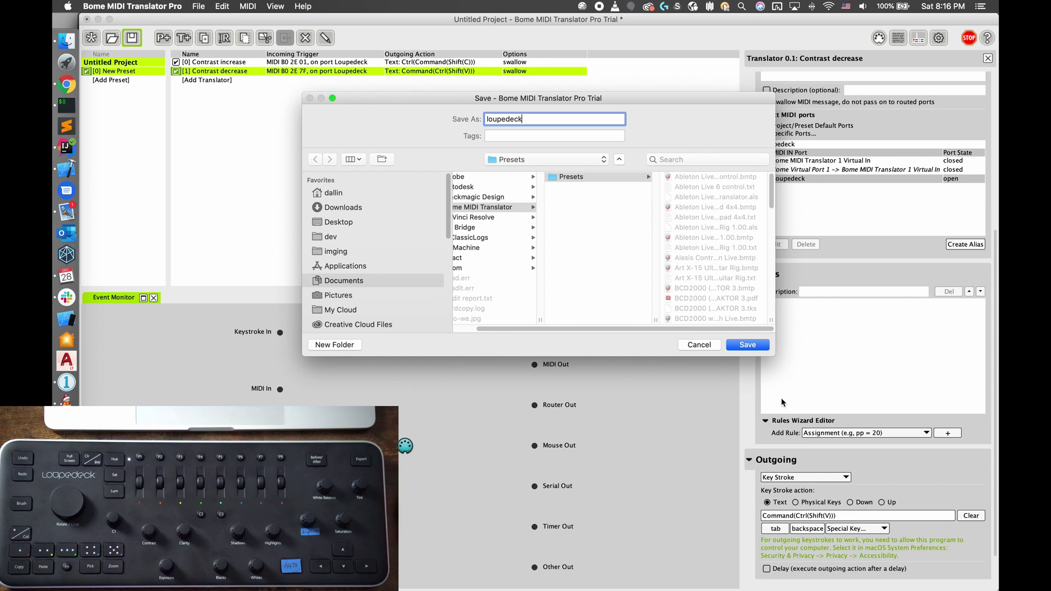
click(750, 346)
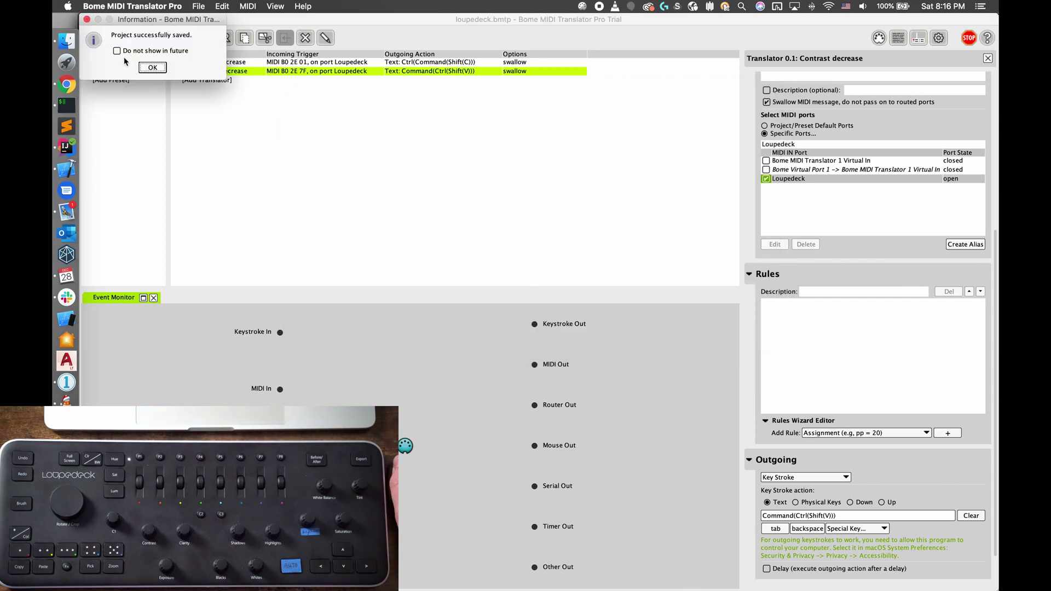
click(153, 67)
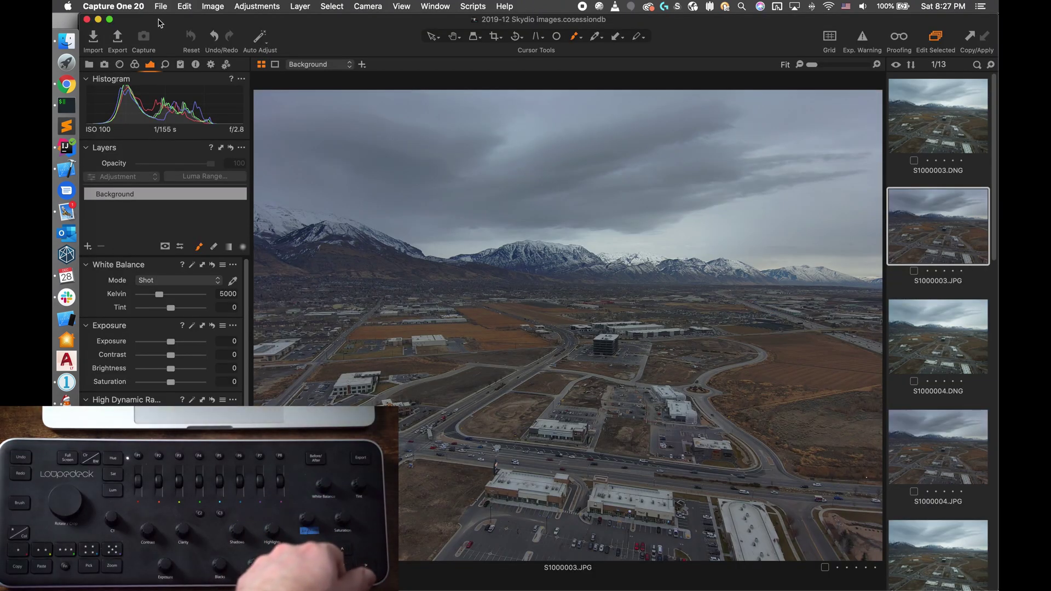
Add a keyboard shortcut set named 'Loupedeck' via Edit > Edit Keyboard Shortcuts.
click(185, 11)
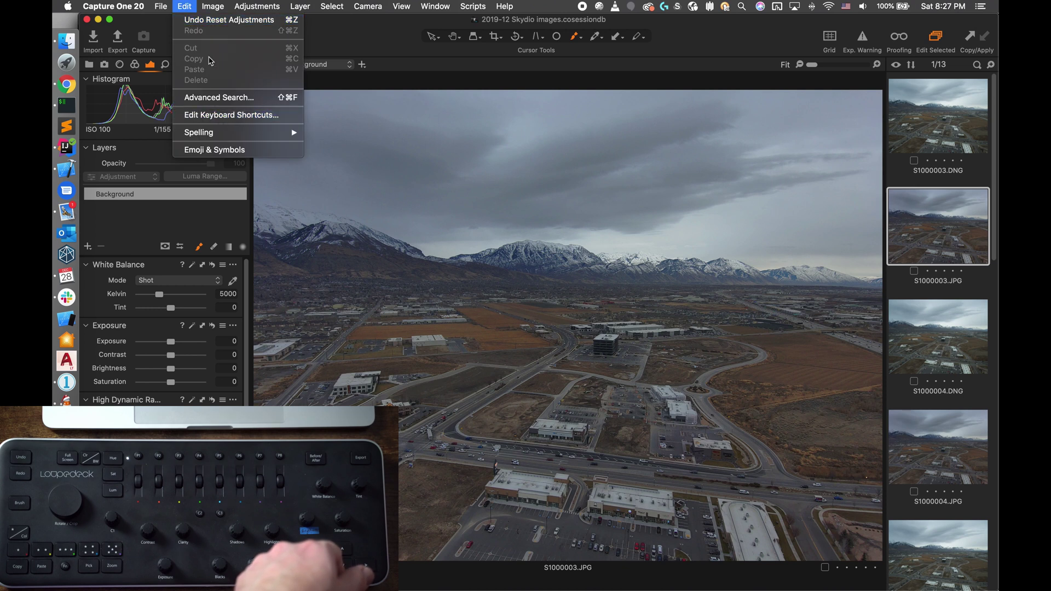
click(200, 115)
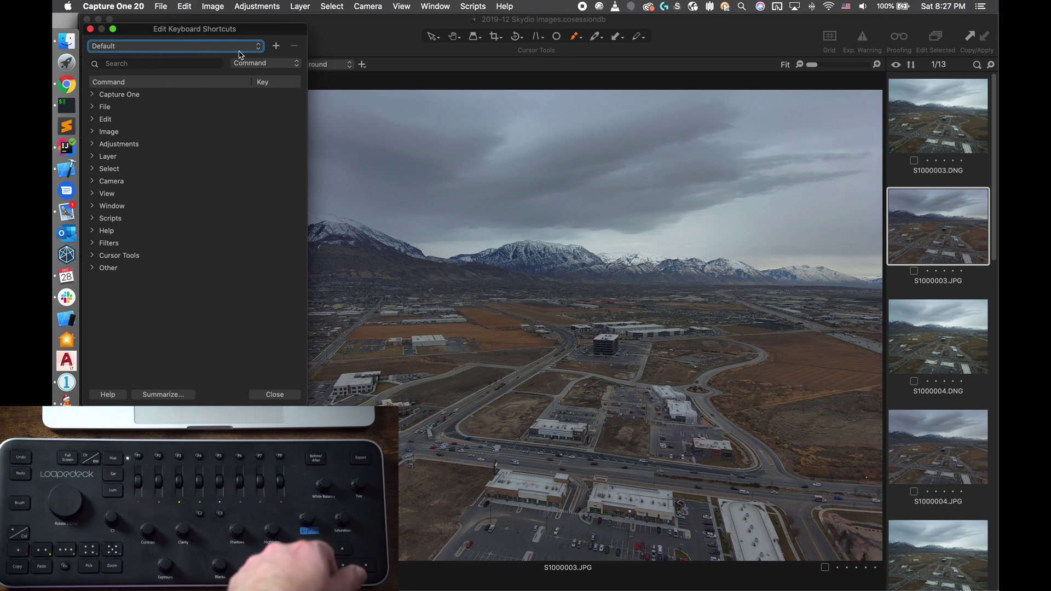
click(276, 45)
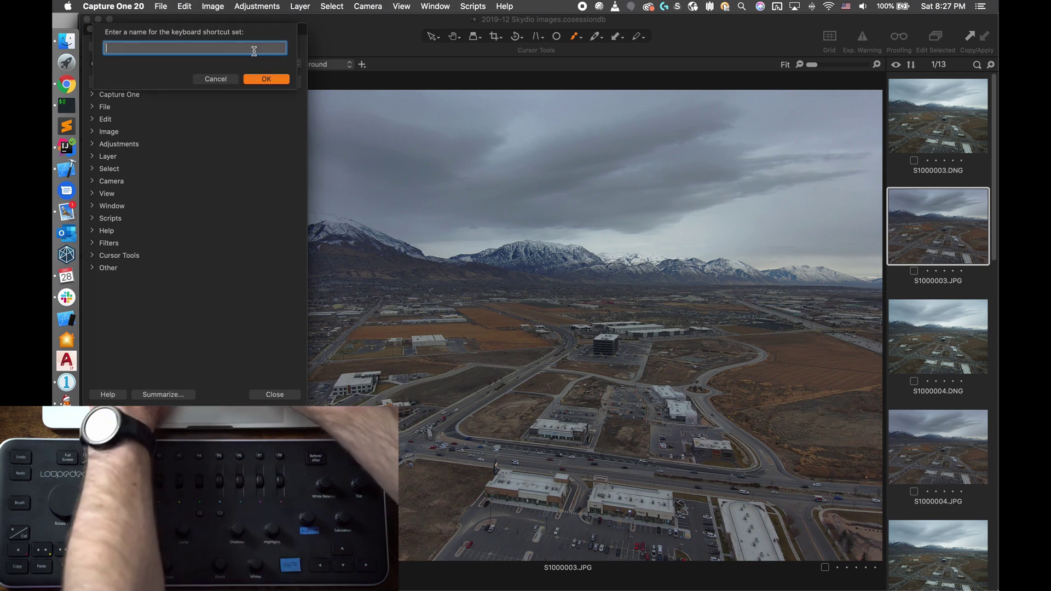
text(Loupedeck)
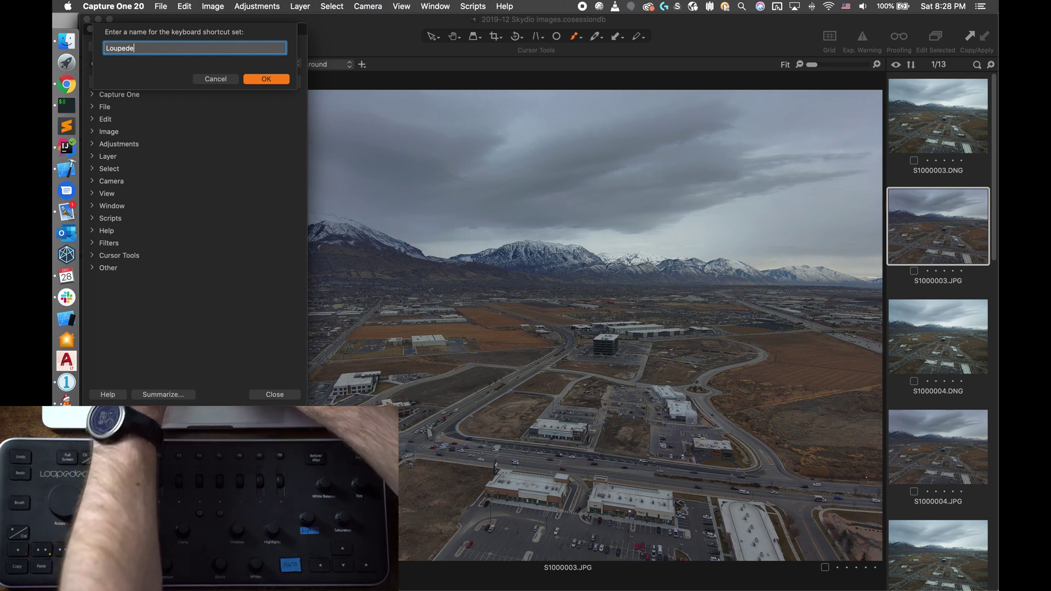
click(262, 80)
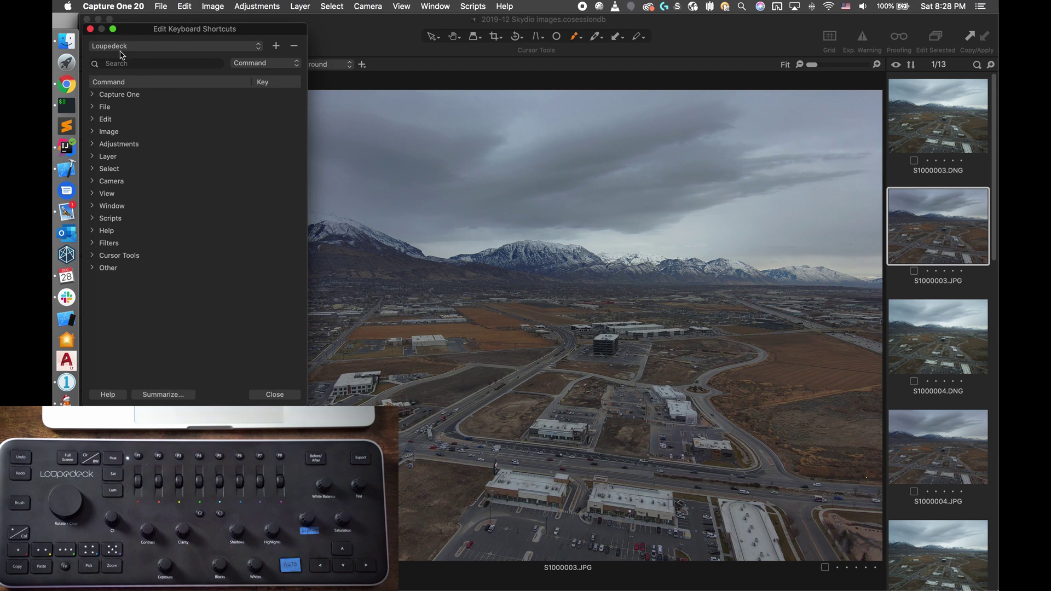
Filter the shortcut commands for 'contrast'.
click(149, 66)
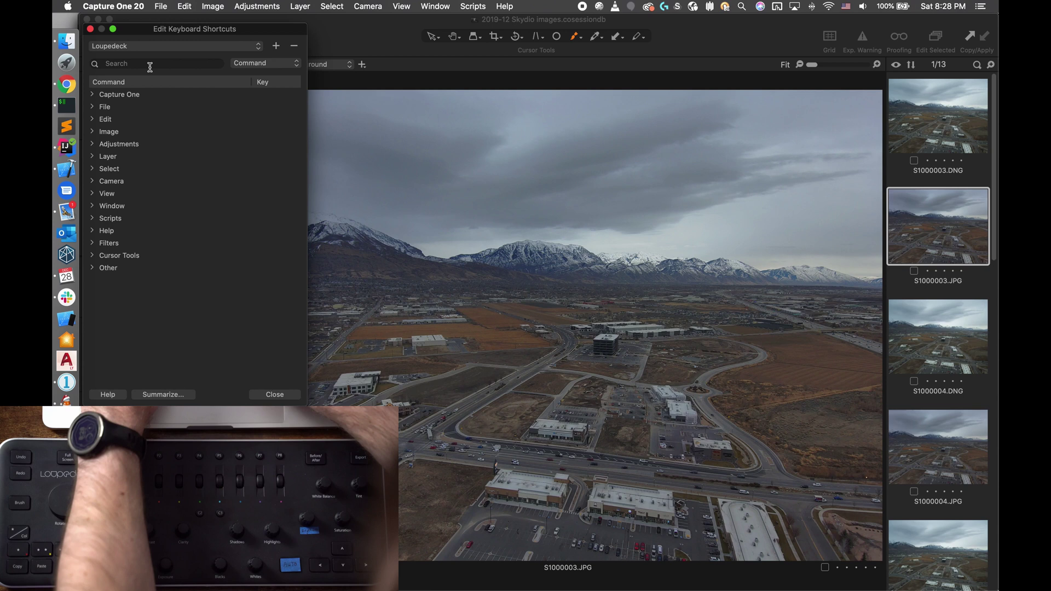
click(150, 67)
text(contrs)
key(BackSpace)
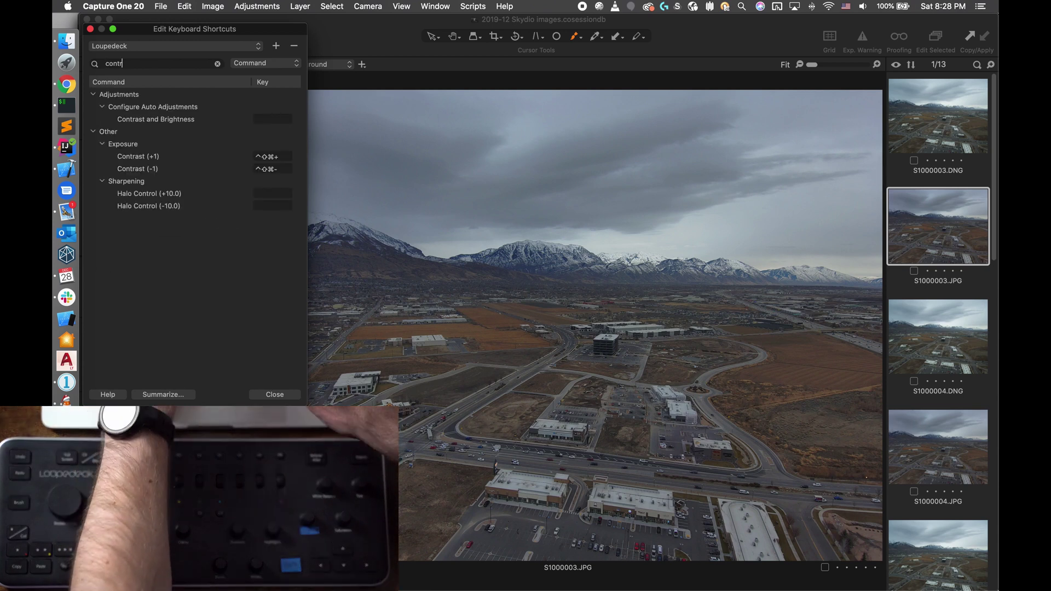
text(ast)
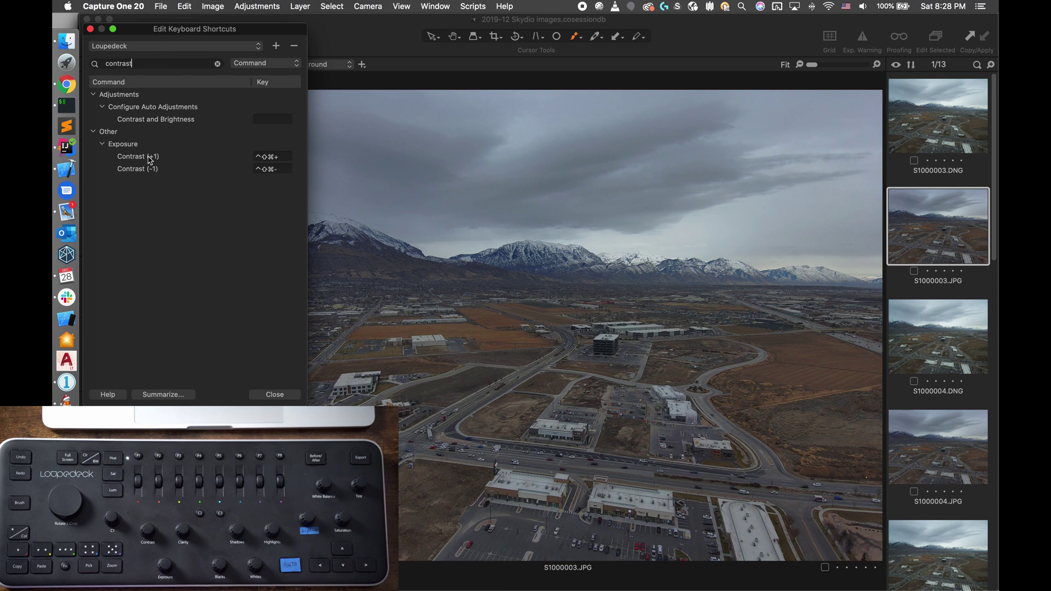
Assign ^⇧⌘C to Contrast (+1) and ^⇧⌘V to Contrast (-1), then close the editor.
double_click(282, 158)
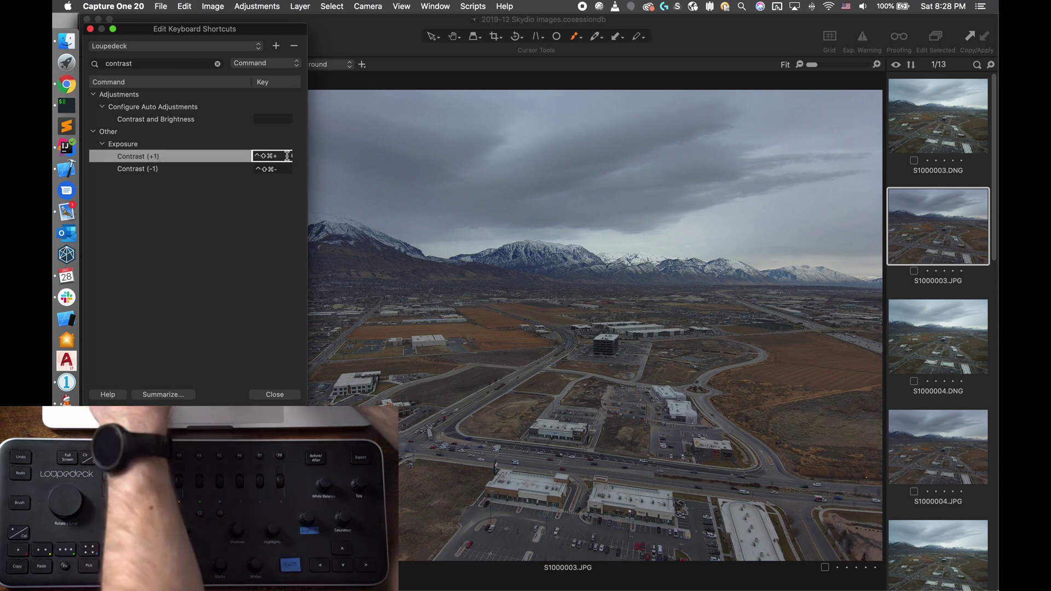
key(ctrl+shift+super+c)
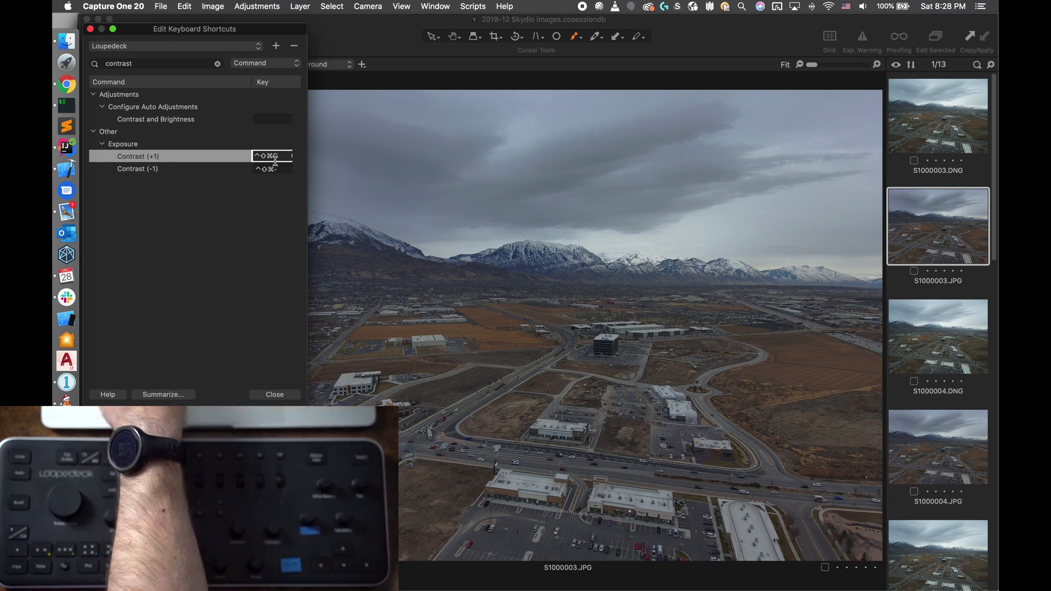
double_click(277, 170)
key(ctrl+shift+super+v)
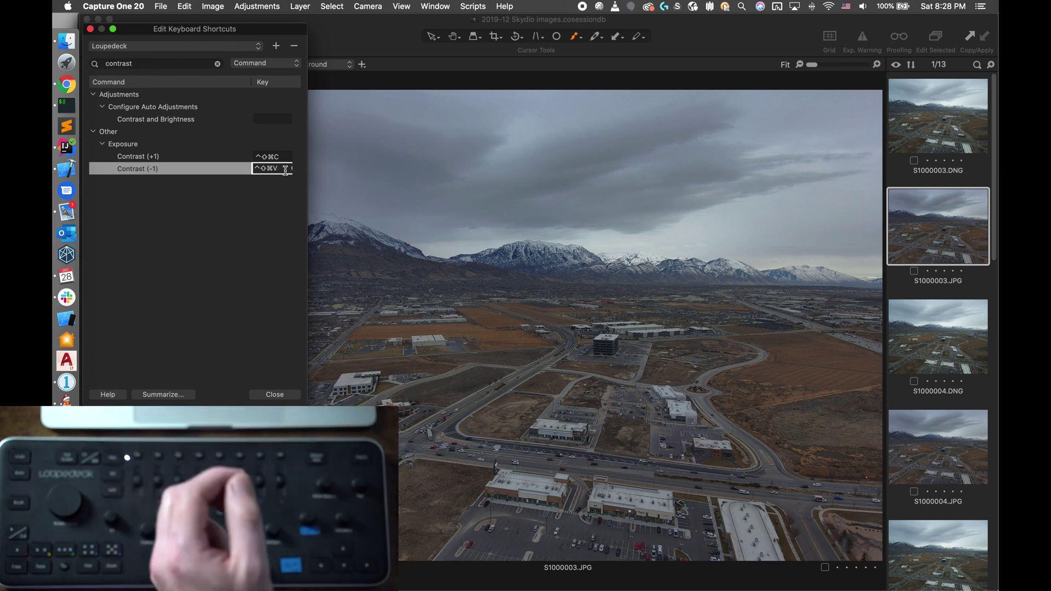
click(238, 292)
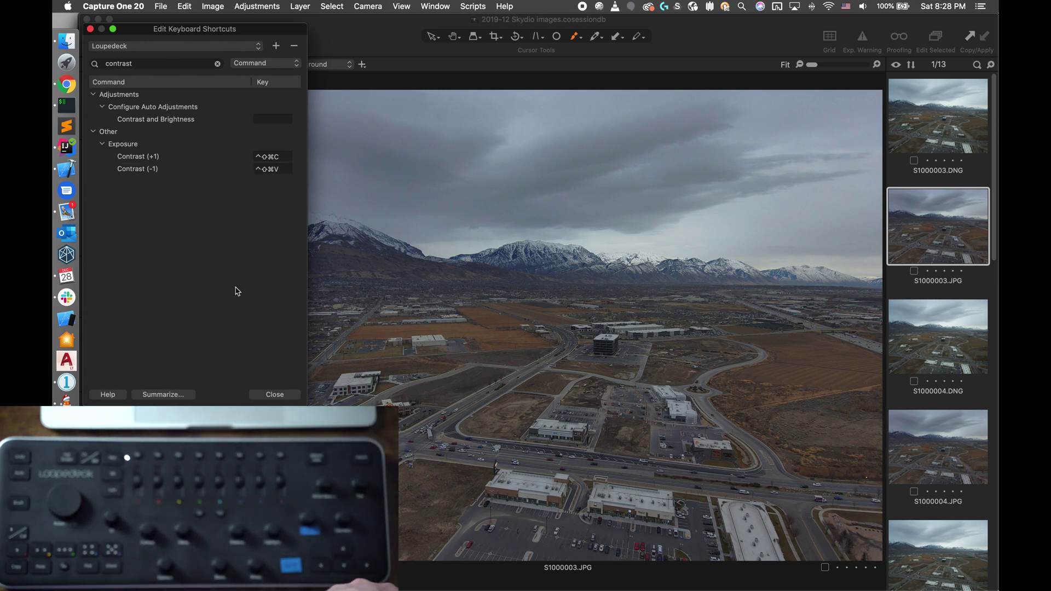
click(286, 397)
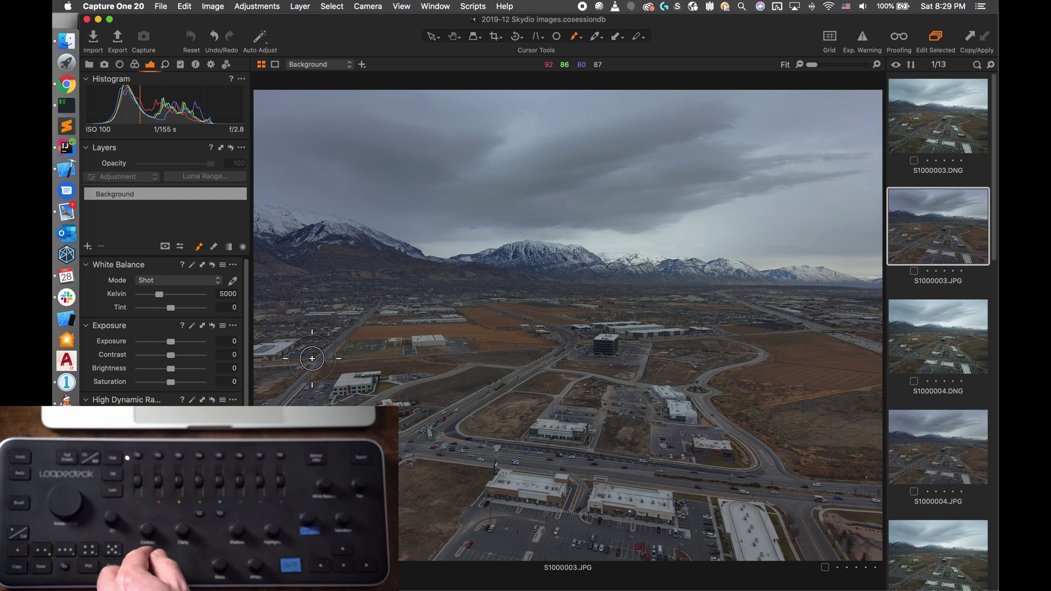
Turn the Loupedeck contrast knob up and down, leaving Contrast back at 0.
scroll(107, 358, up, 5)
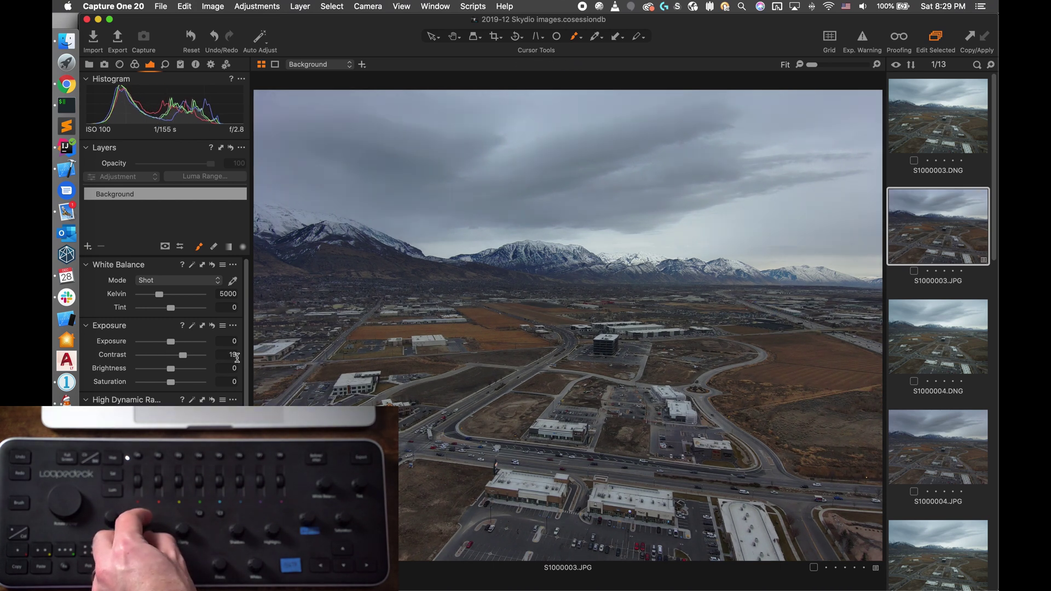
scroll(237, 357, down, 20)
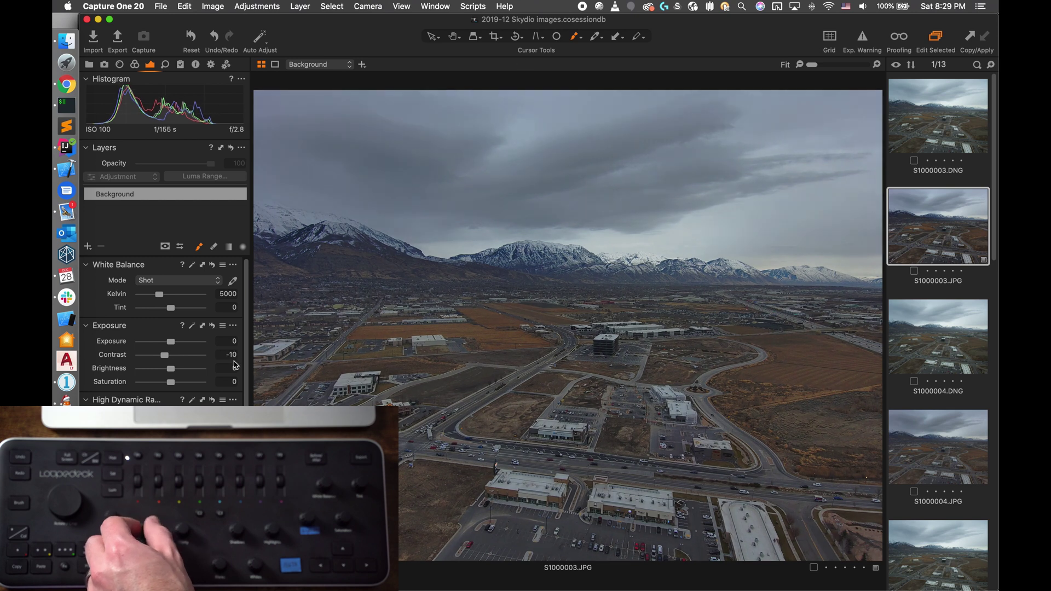
scroll(236, 363, up, 13)
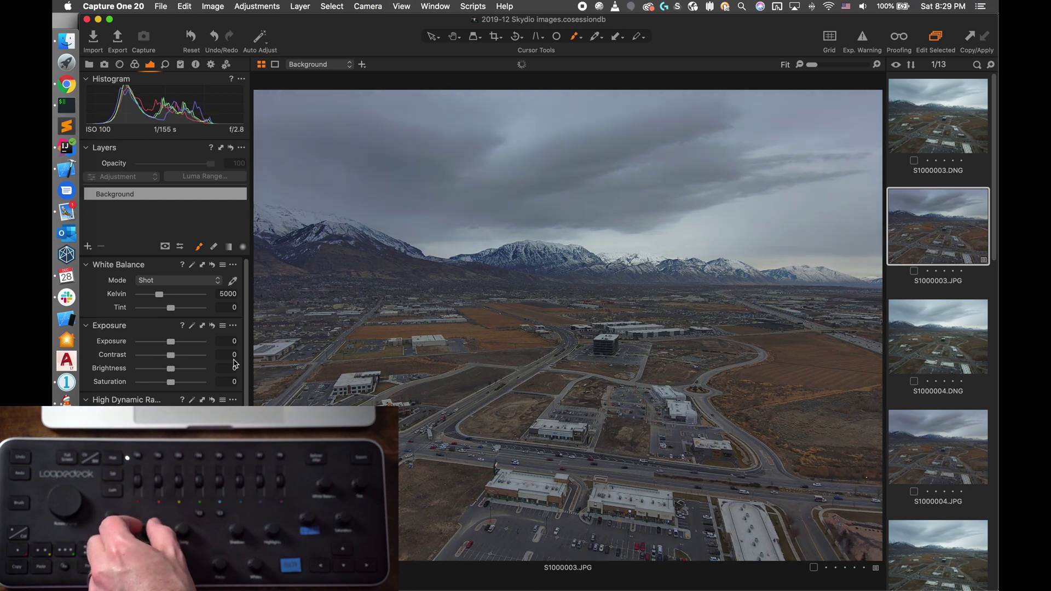
scroll(234, 364, down, 12)
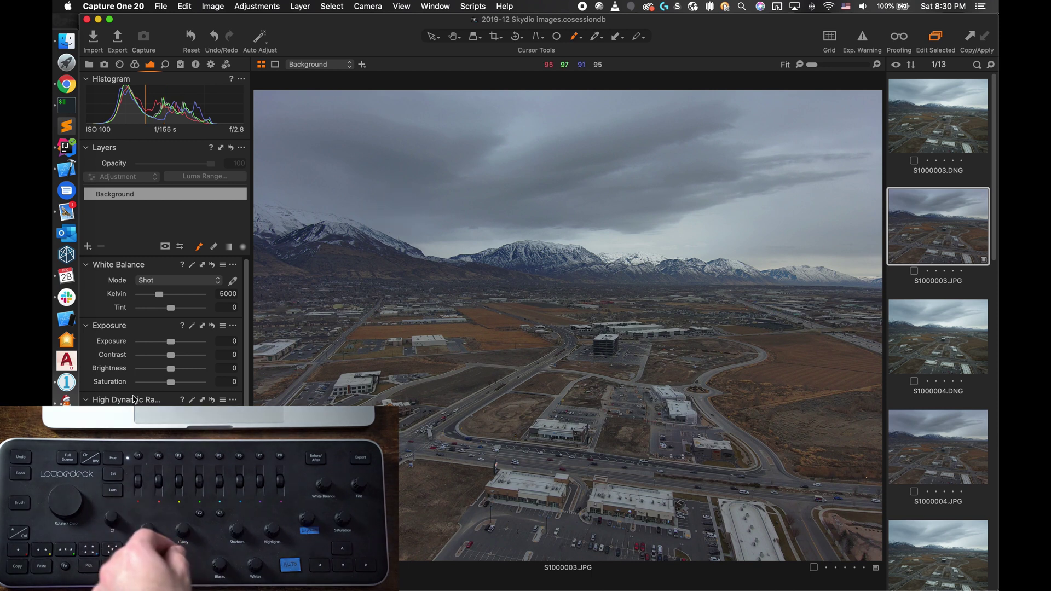
In darktable's shortcuts preferences, expand image operations > contrast brightness saturation > contrast and select decrease.
key(super+Tab)
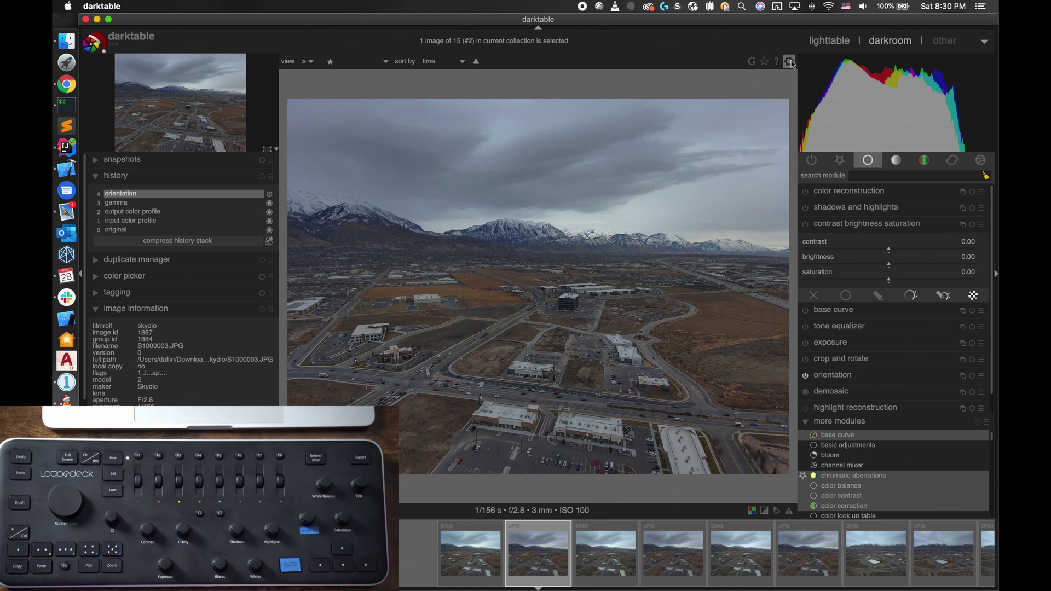
click(790, 62)
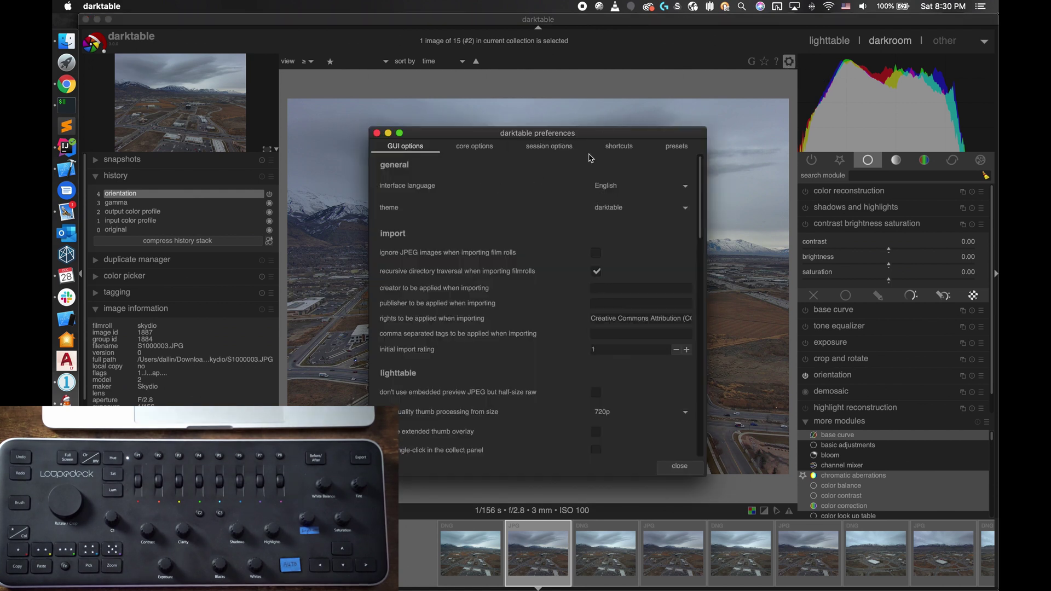
click(628, 148)
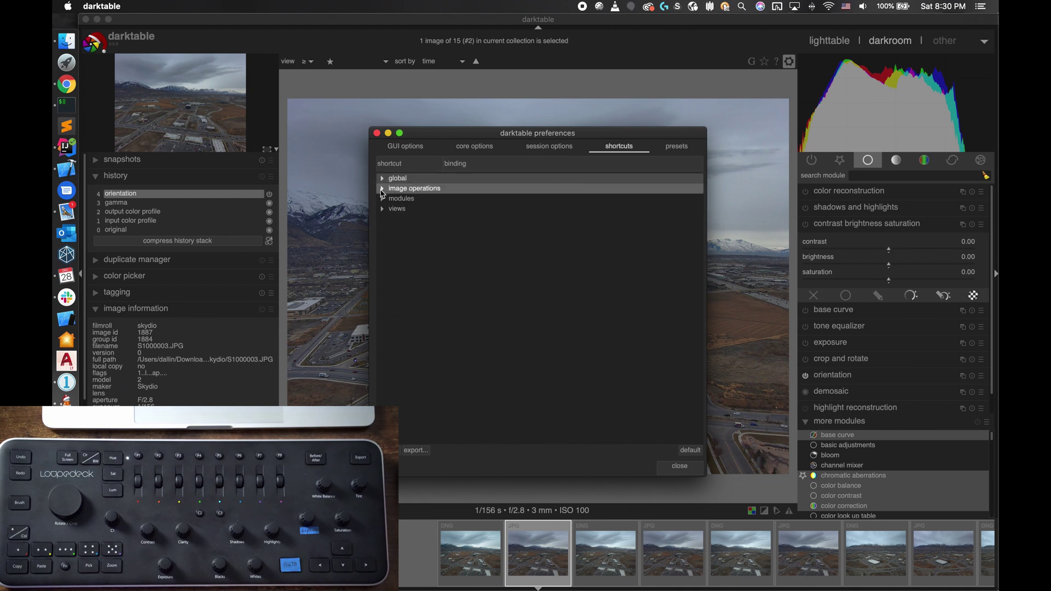
click(382, 189)
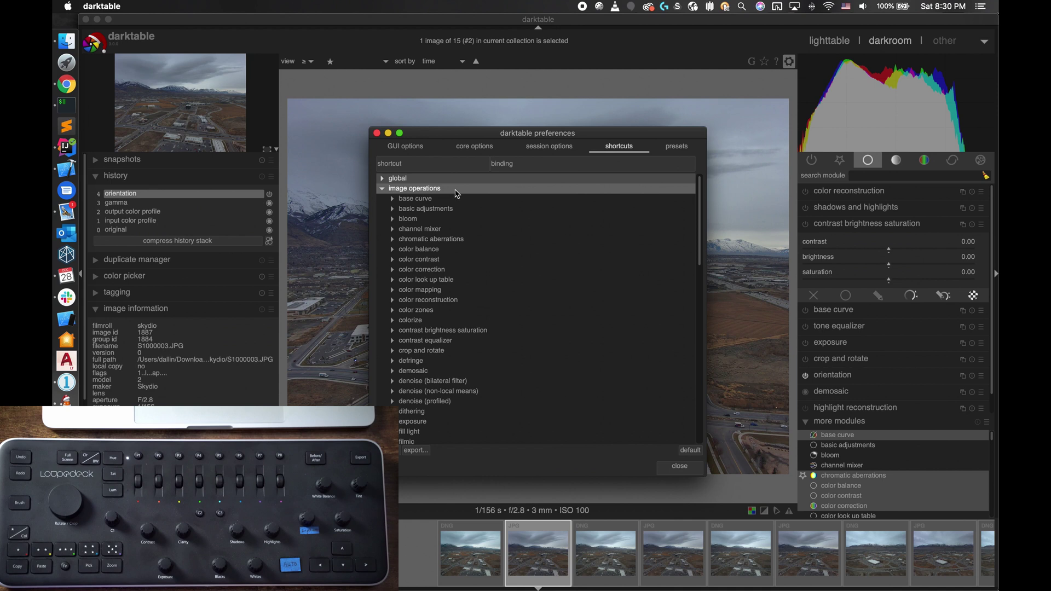
click(393, 331)
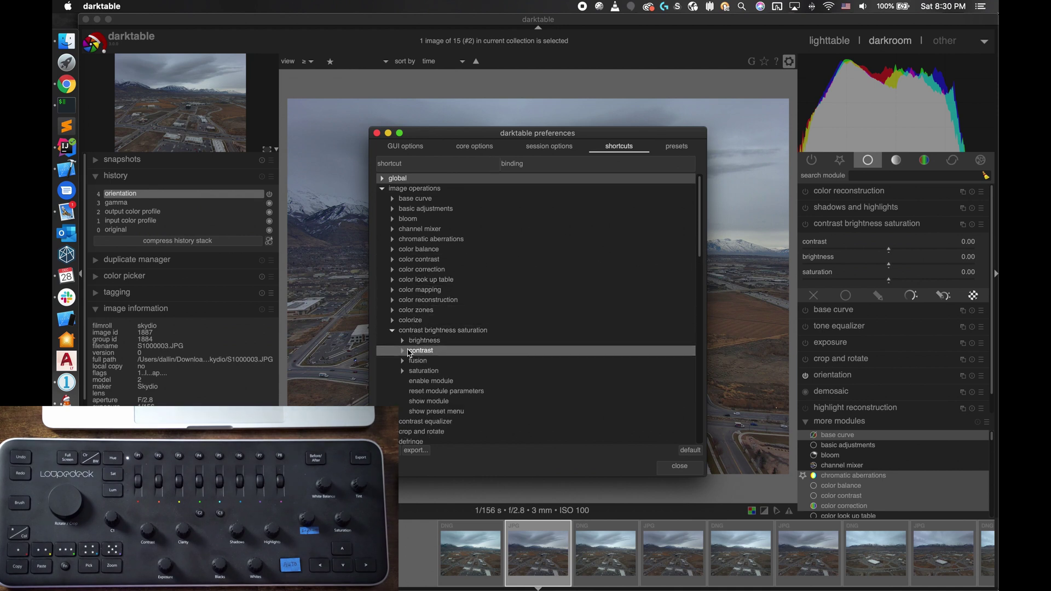
click(403, 352)
click(443, 363)
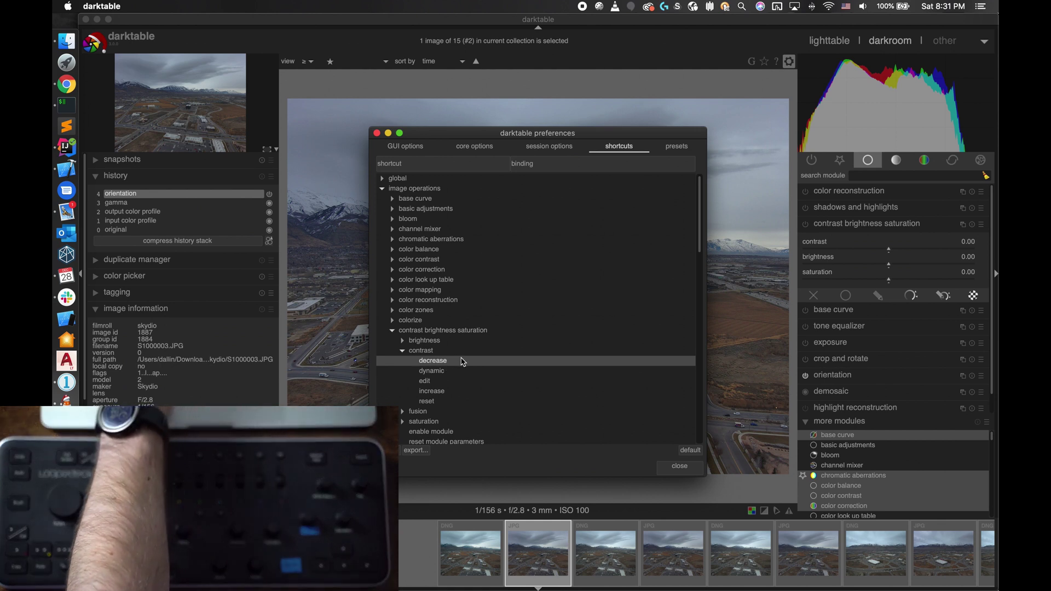
Bind contrast decrease to Shift+Ctrl+V and increase to Shift+Ctrl+C, replacing the paste/copy history-parts bindings.
double_click(548, 362)
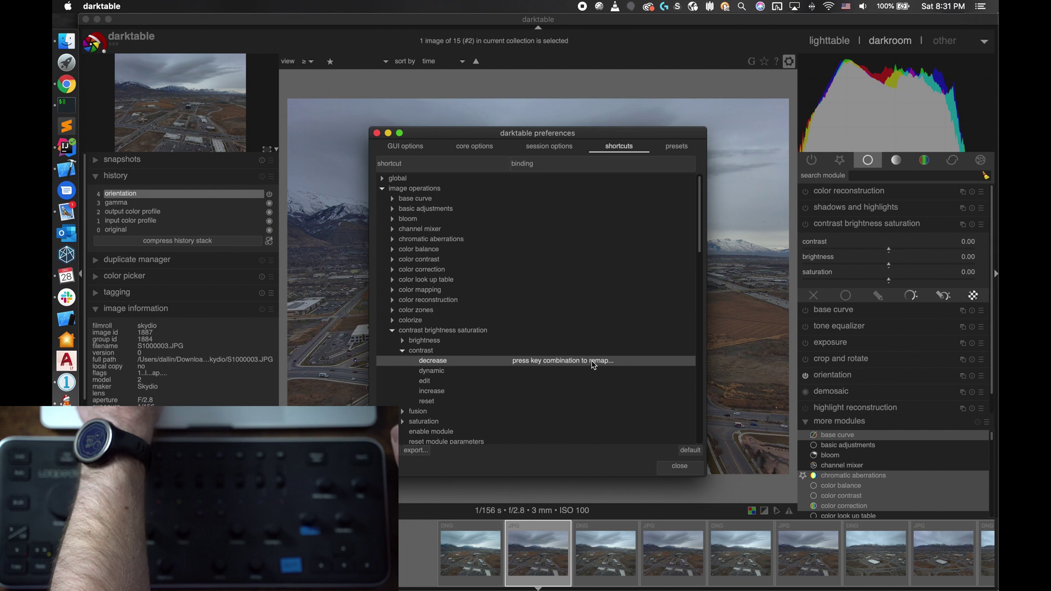
key(ctrl+shift+v)
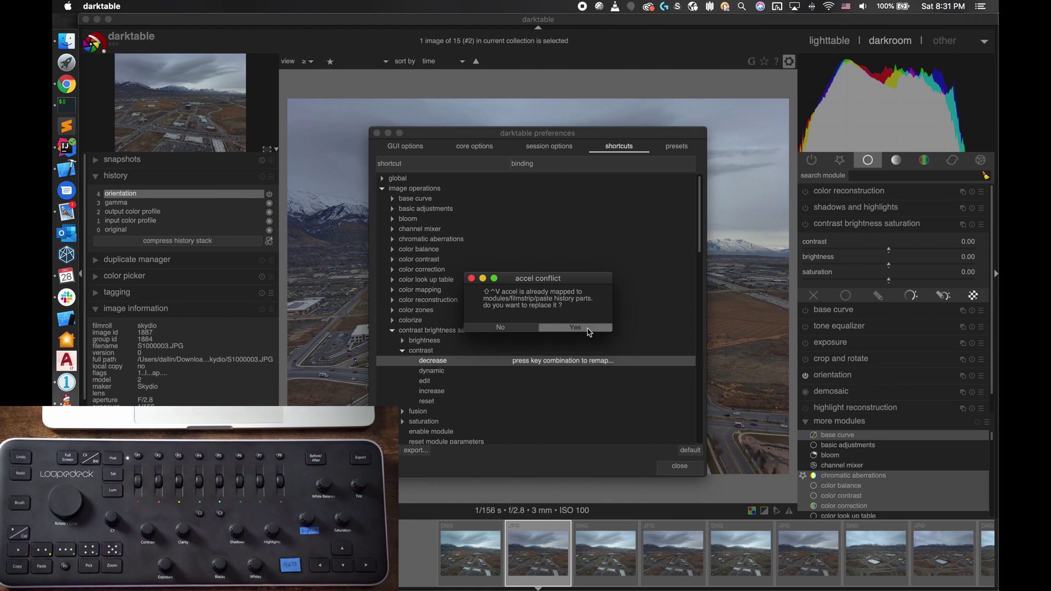
click(588, 331)
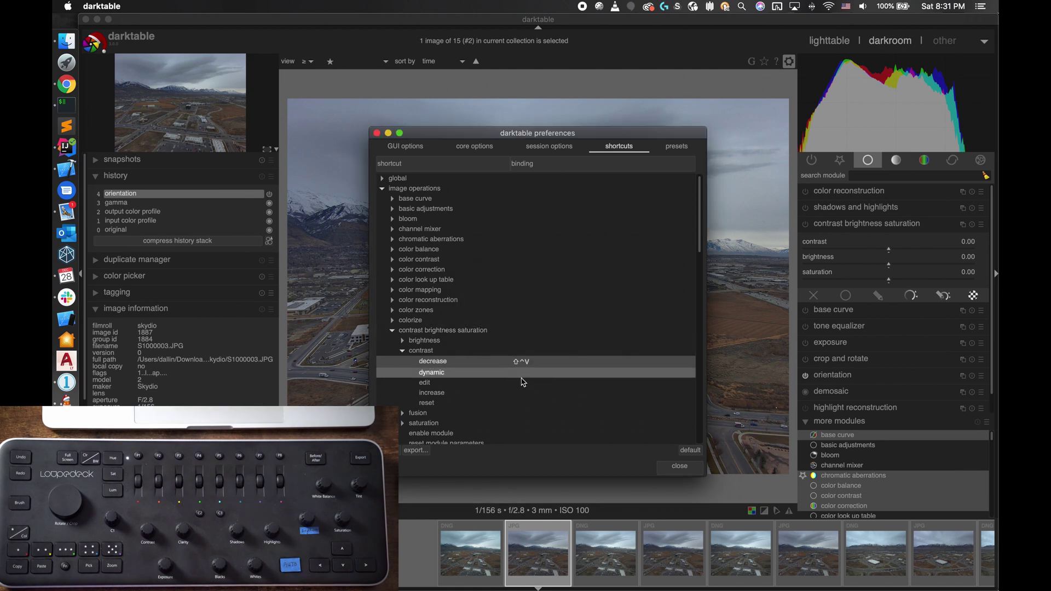
double_click(523, 394)
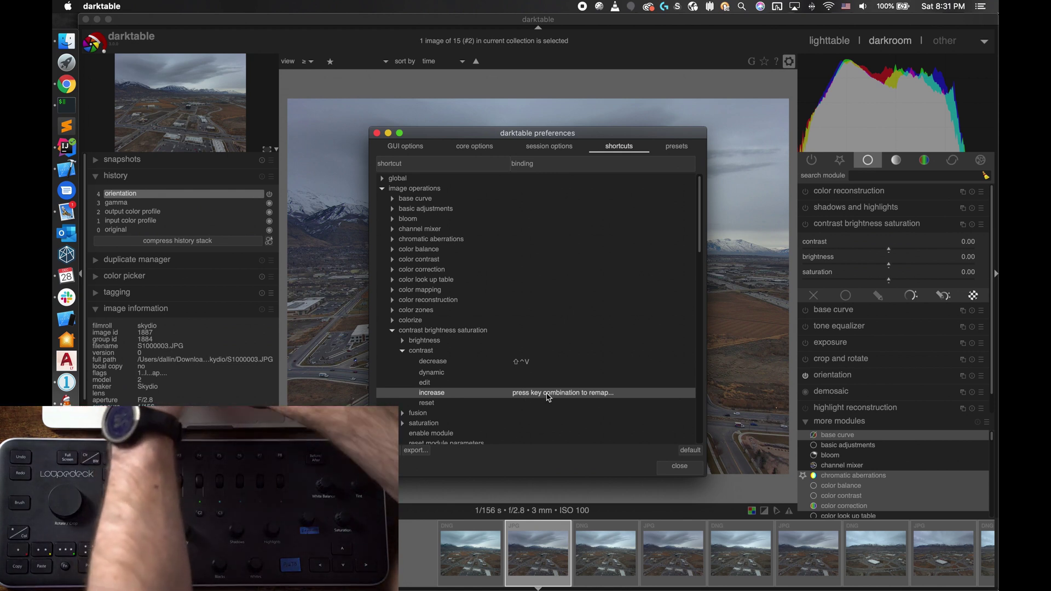
key(ctrl+shift+c)
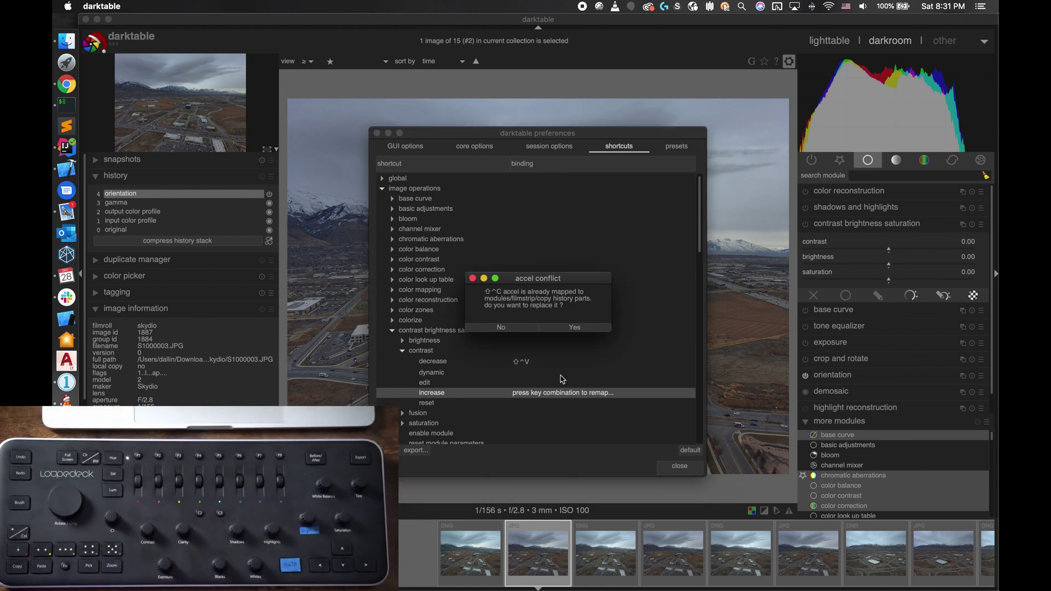
click(574, 328)
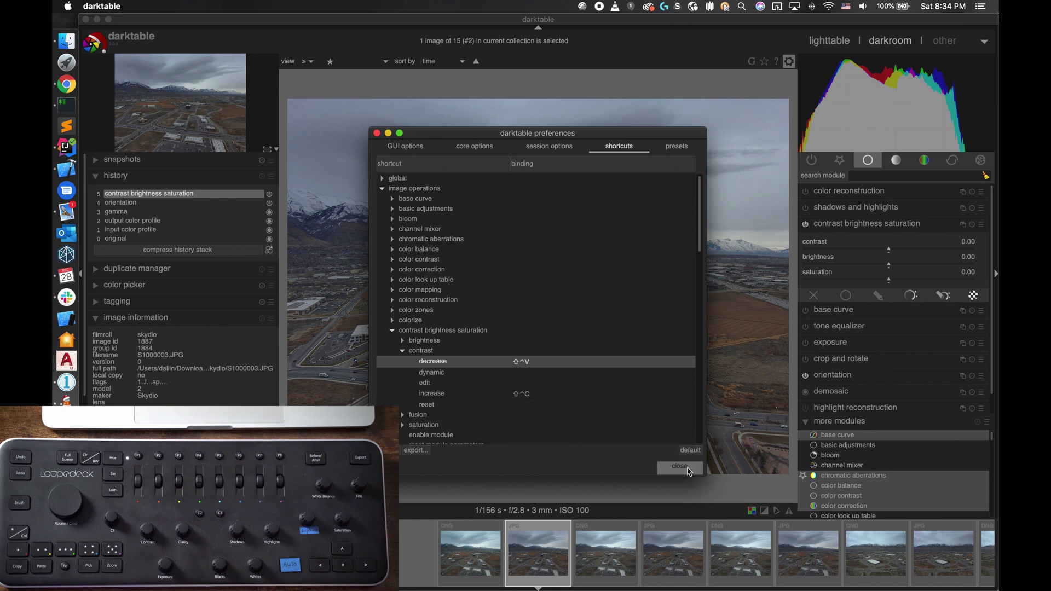
Close darktable preferences and set Bome's Contrast increase keystroke to Ctrl(Shift(C)).
click(680, 467)
key(ctrl+Up)
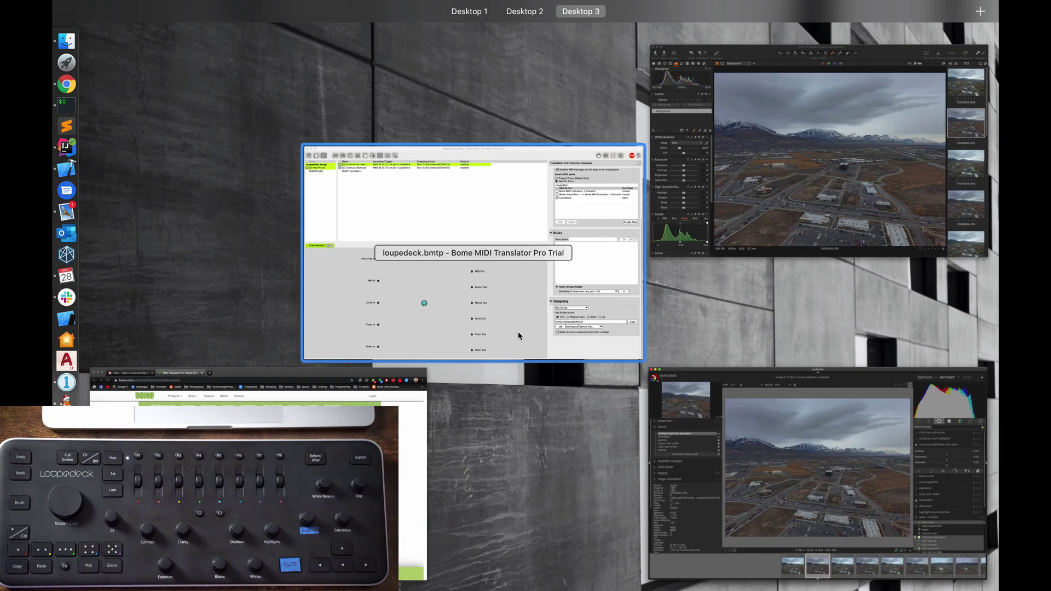
click(454, 231)
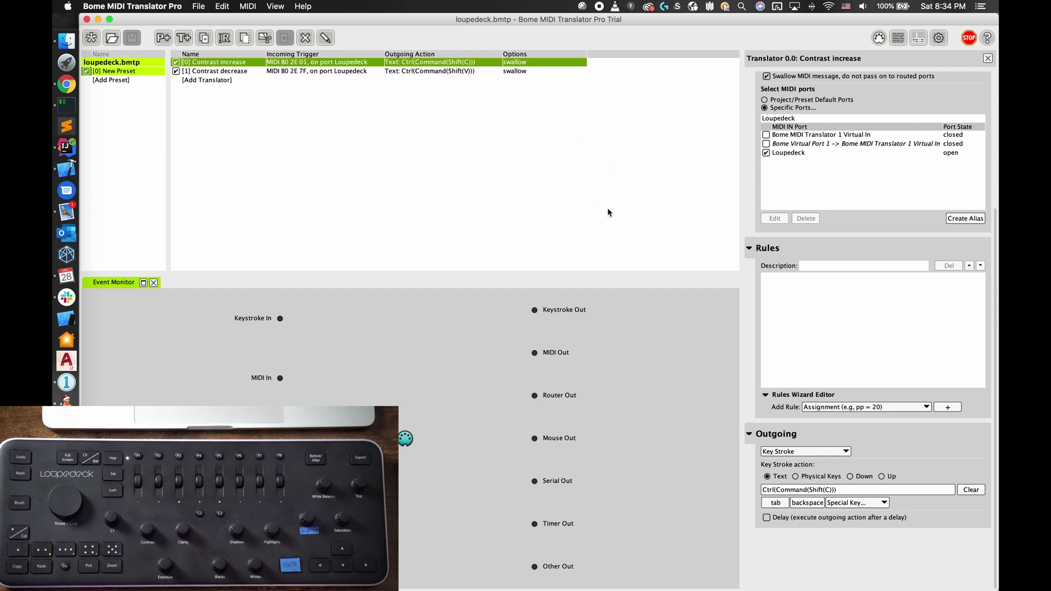
click(979, 492)
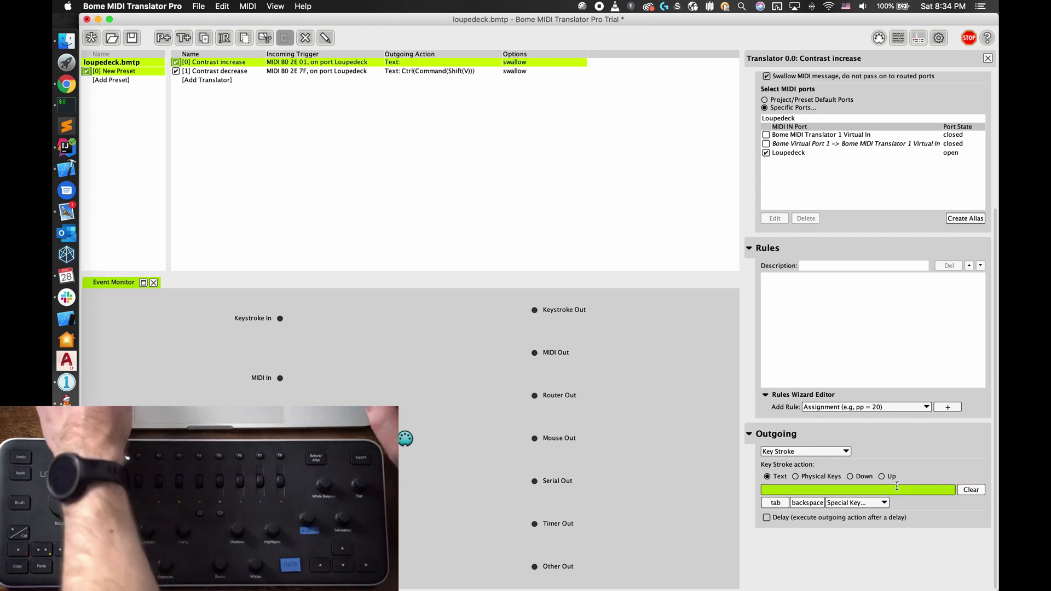
key(ctrl+shift)
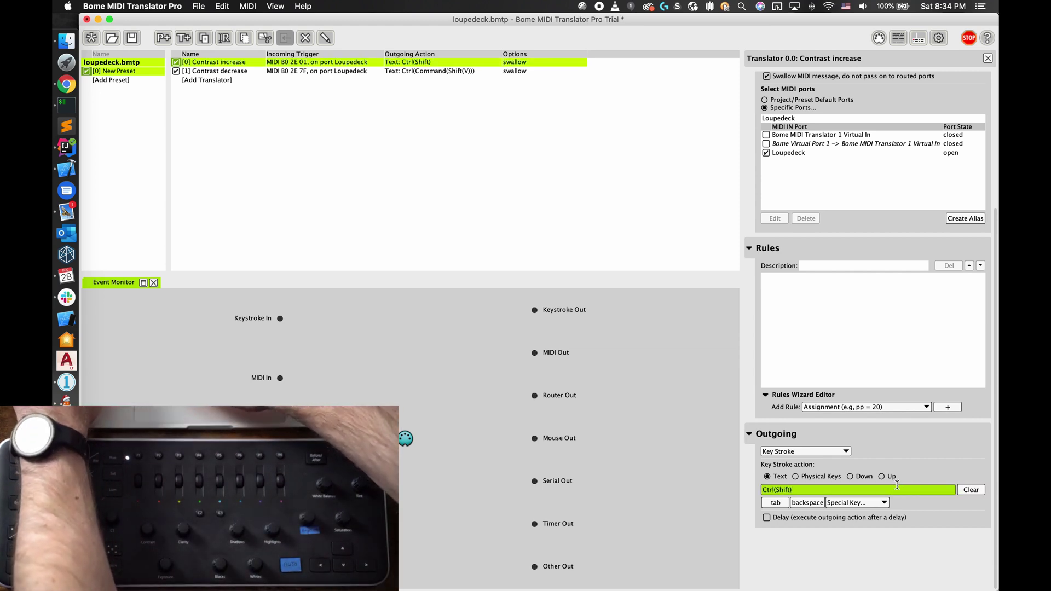
key(ctrl+shift+c)
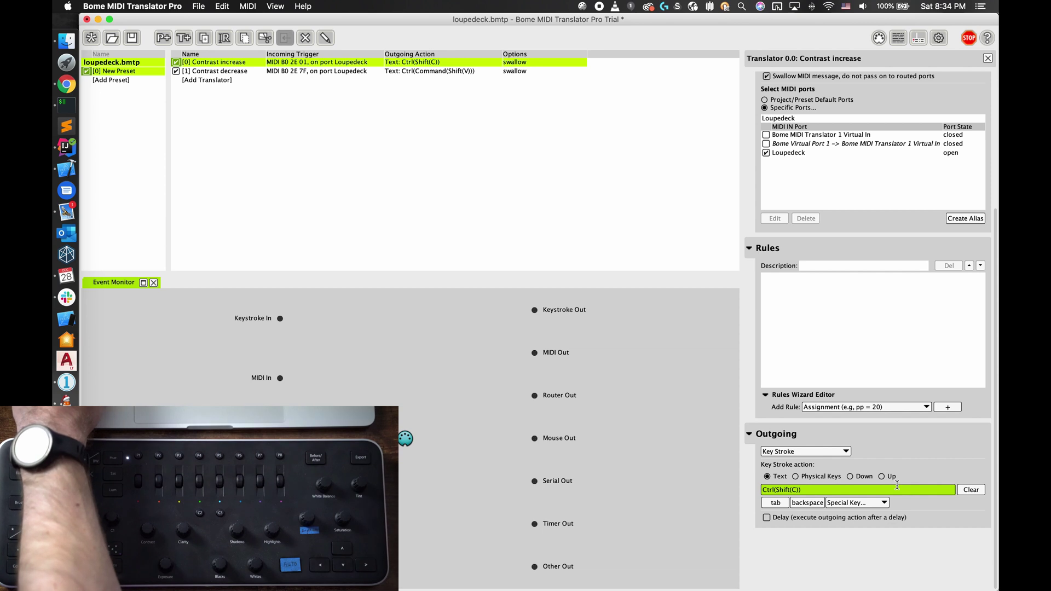
Set the Contrast decrease translator's keystroke to Ctrl(Shift(V)) and return to darktable.
click(452, 71)
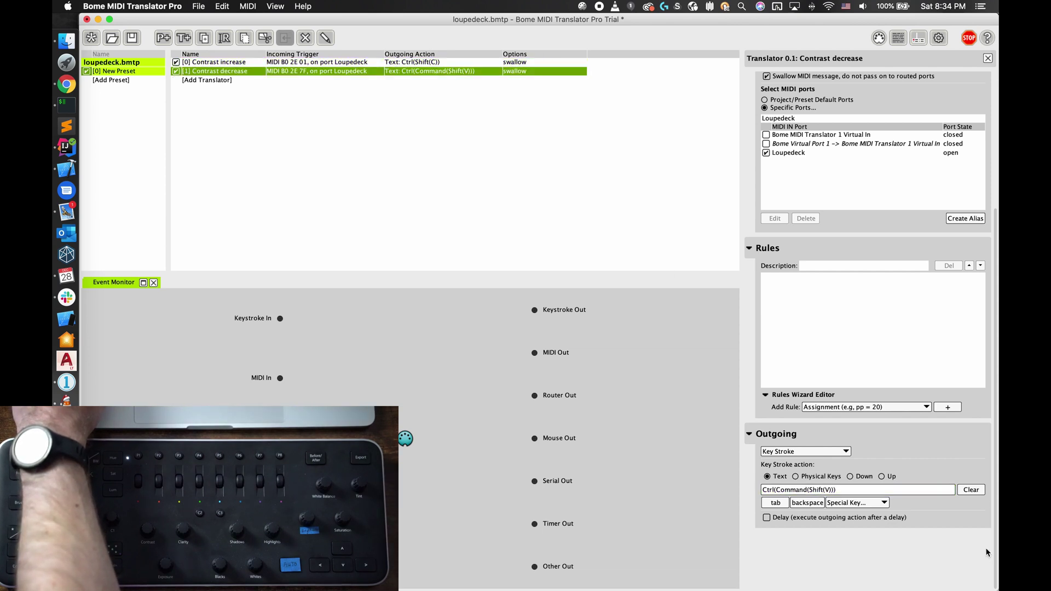
click(972, 490)
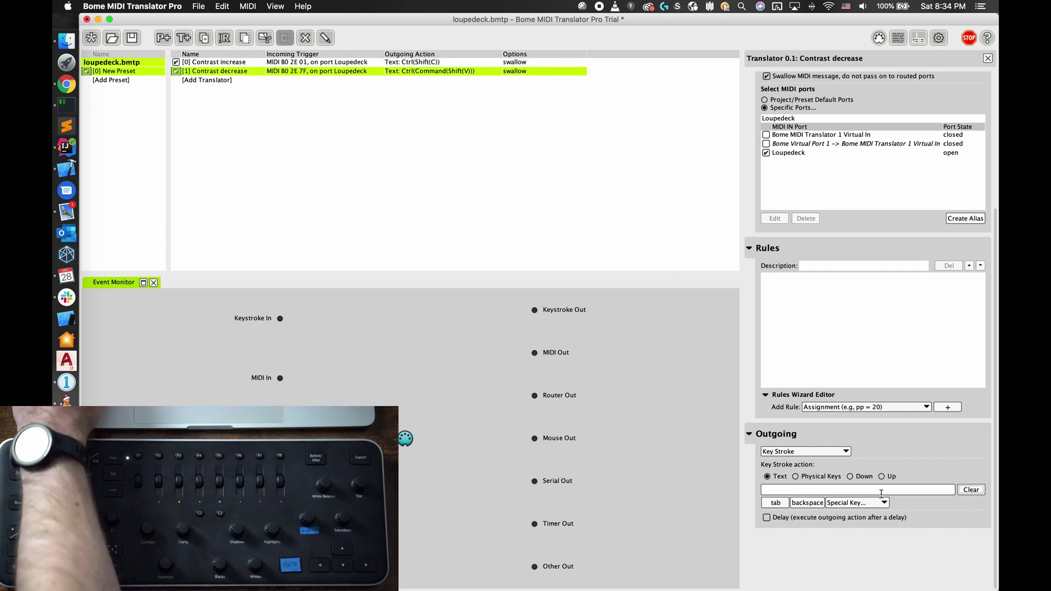
click(891, 489)
key(ctrl)
key(ctrl+shift+v)
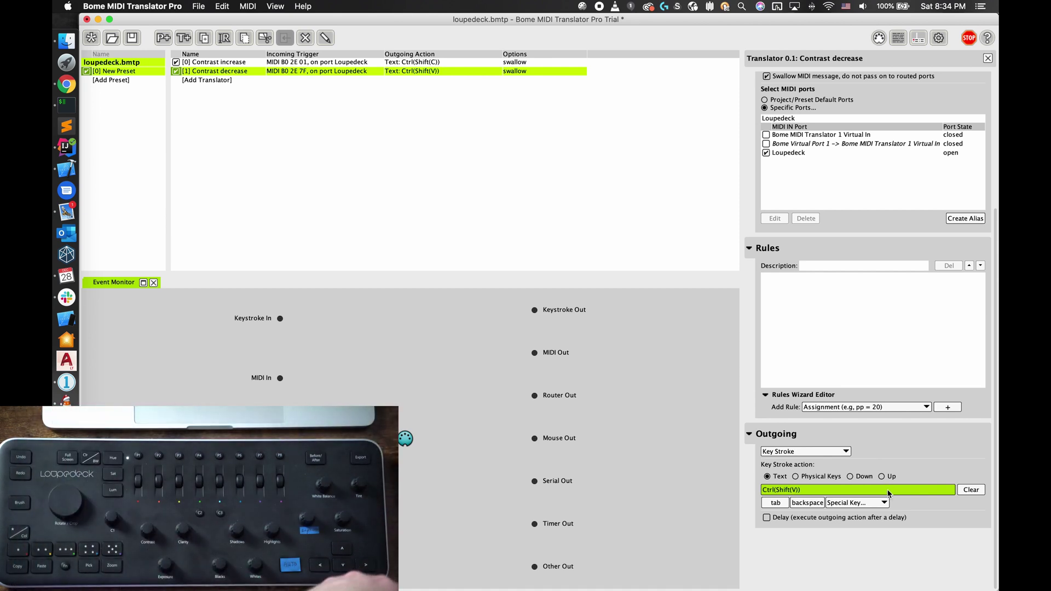
key(super+Tab)
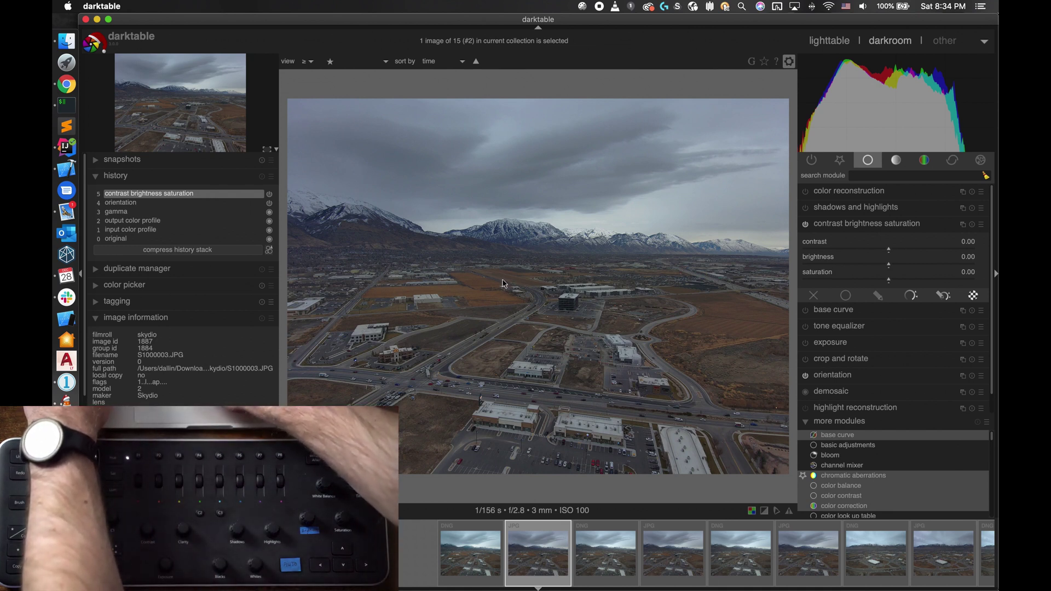
Turn the Loupedeck contrast knob both ways to check darktable's contrast slider follows, ending at 0.02.
key(F1)
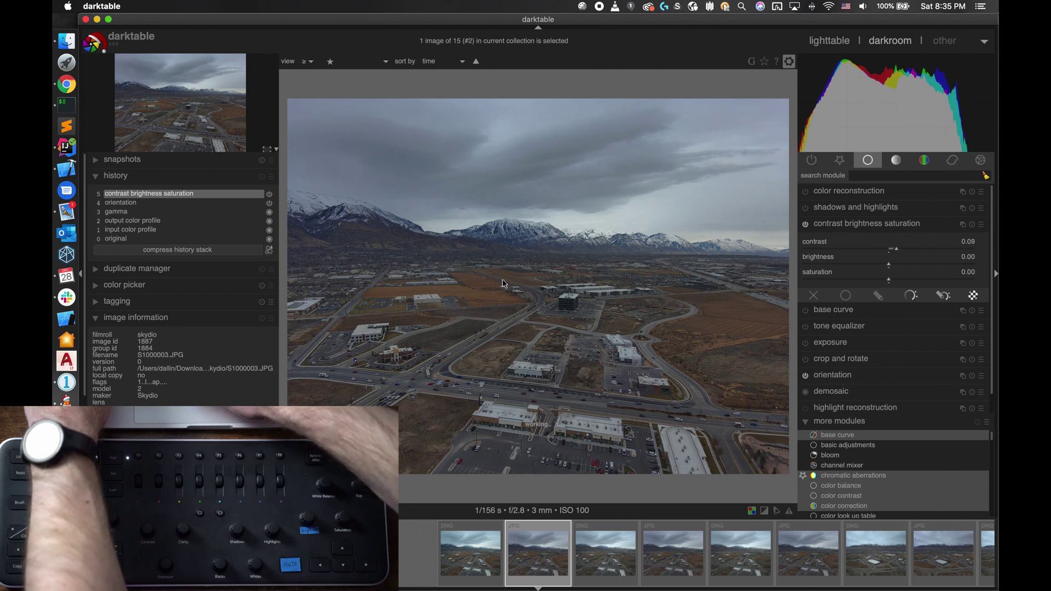
key(F1)
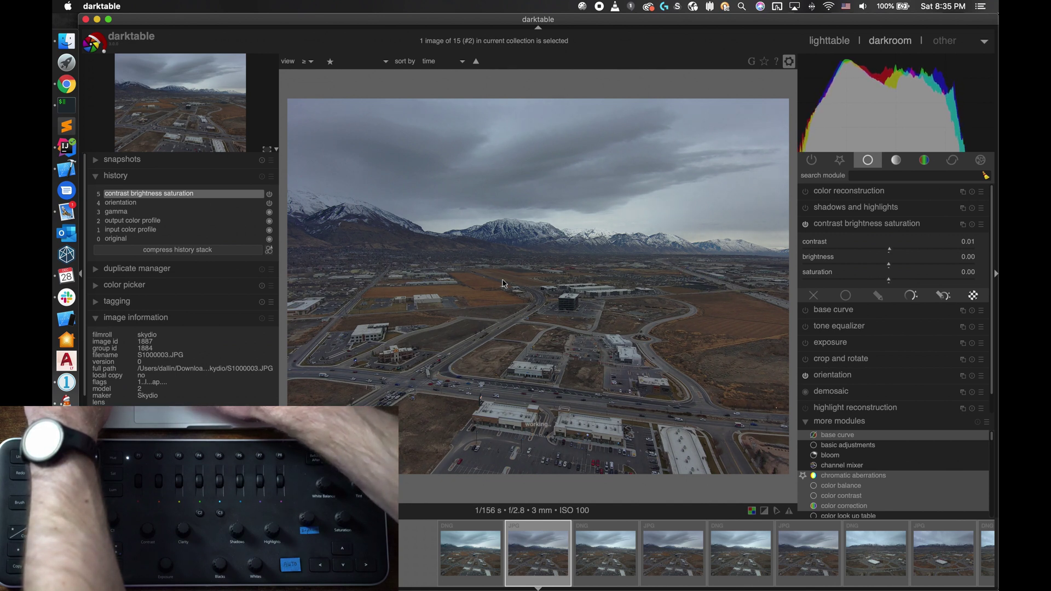
key(F1)
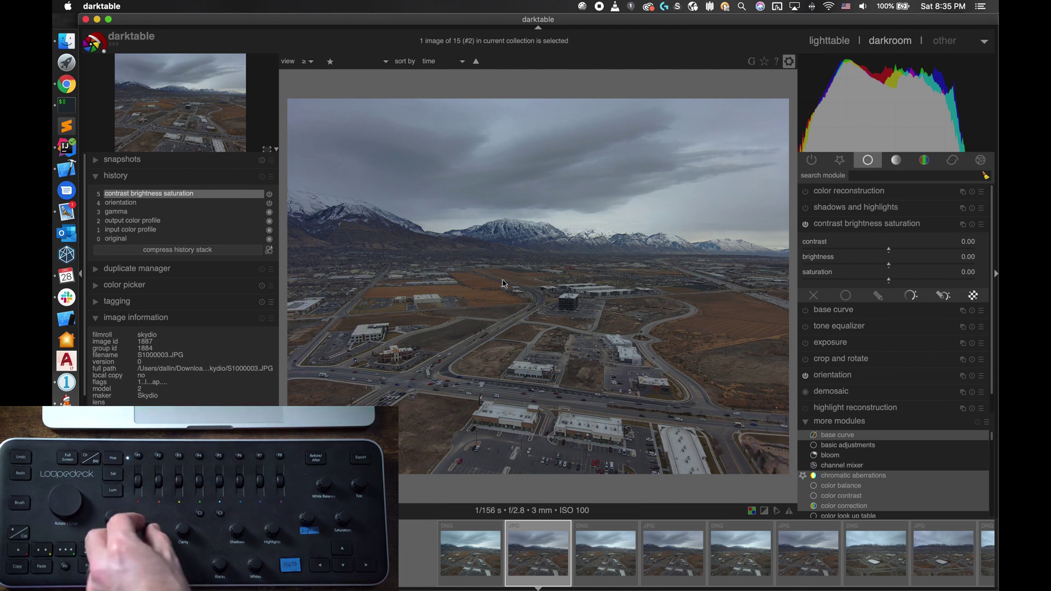
key(F1)
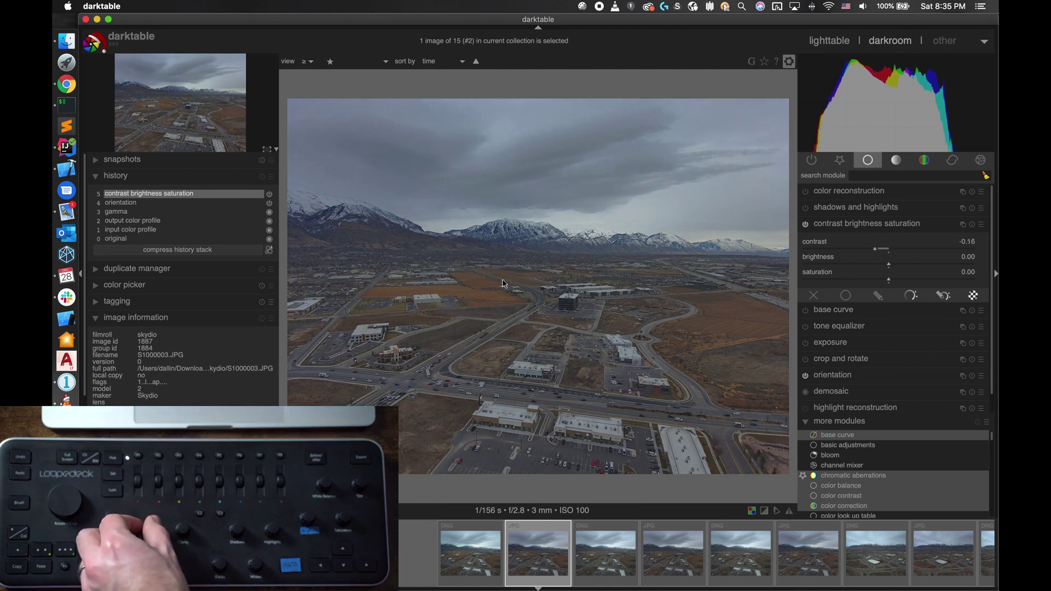
key(F1)
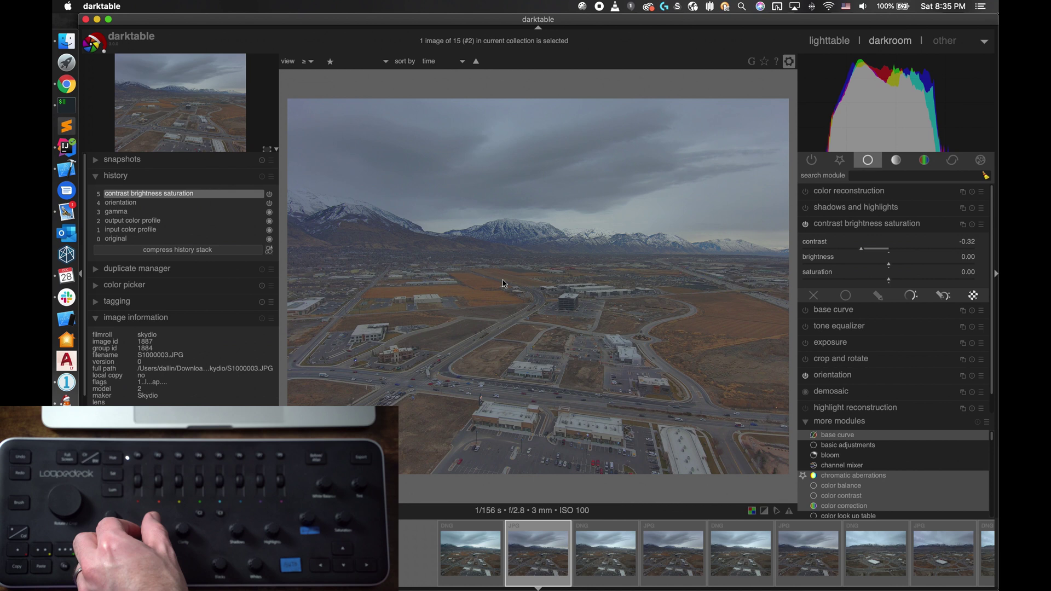
key(F2)
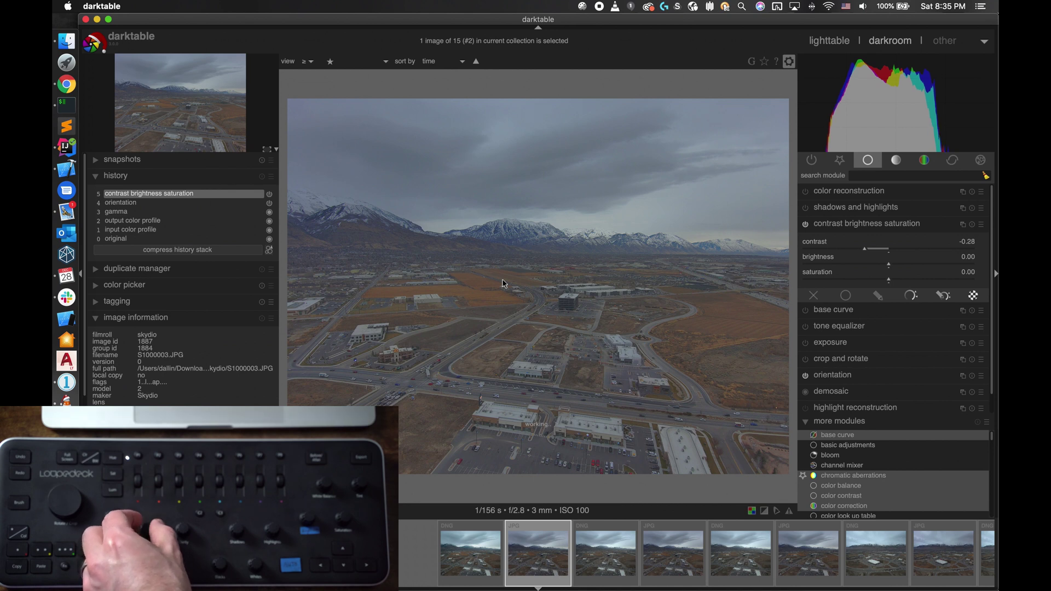
key(F2)
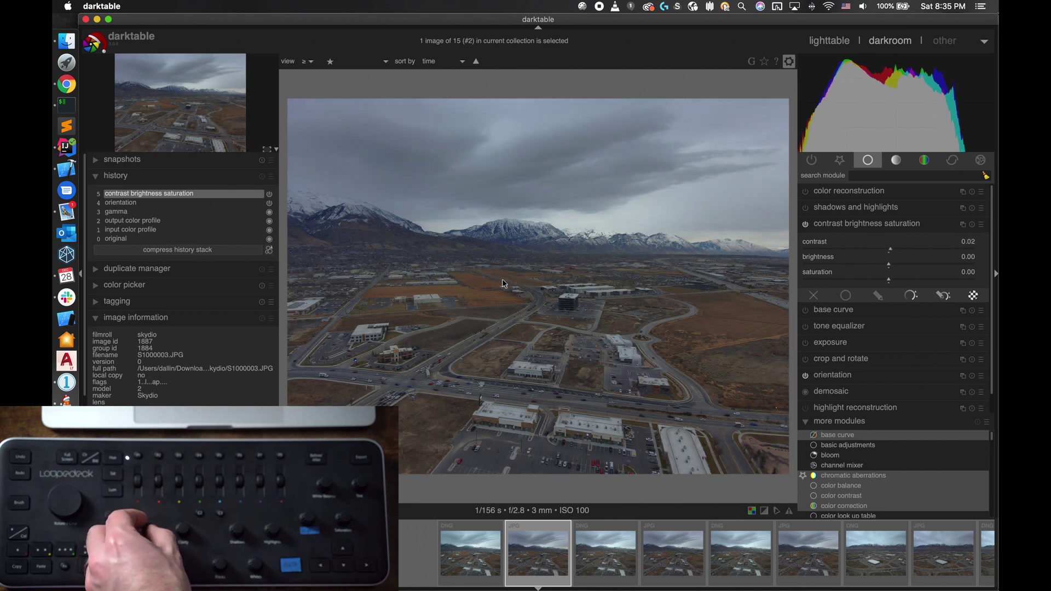